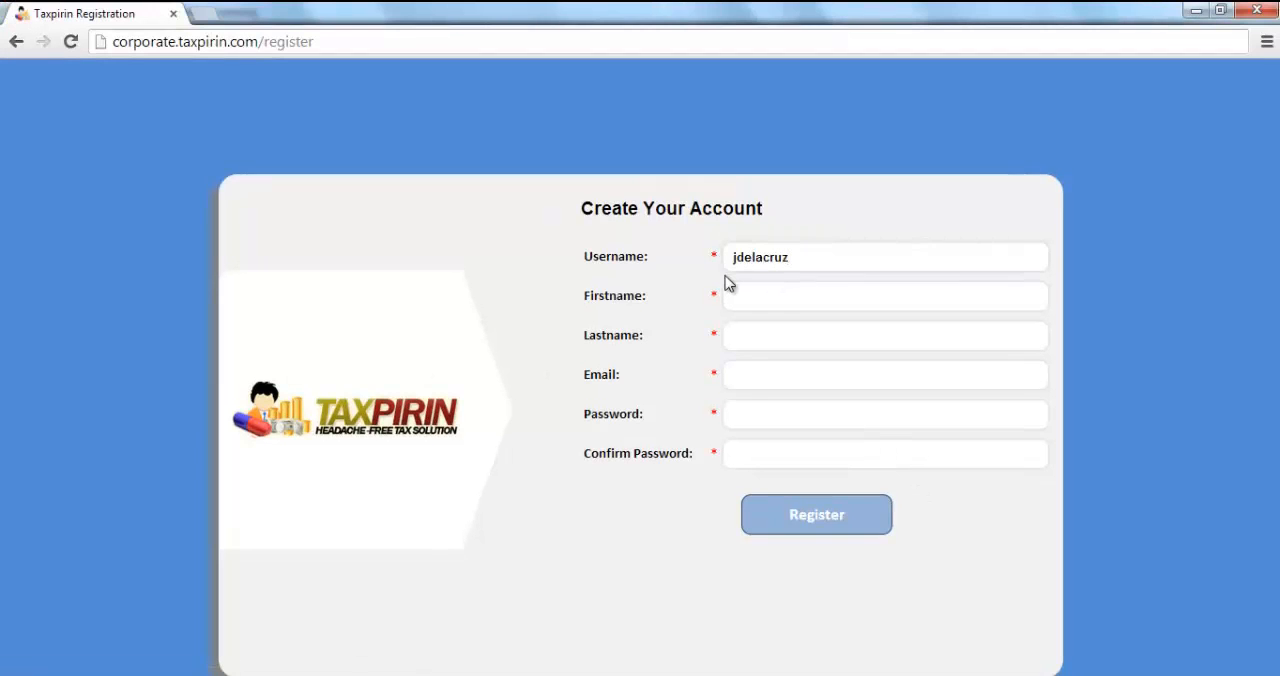
Complete the account form with the last name, e-mail address, password and password confirmation, and register the account
{"action": "left_click", "coordinate": [777, 346]}
{"action": "type", "text": "Dela Cruz"}
{"action": "left_click", "coordinate": [817, 363]}
{"action": "left_click", "coordinate": [795, 416]}
{"action": "type", "text": "•••••"}
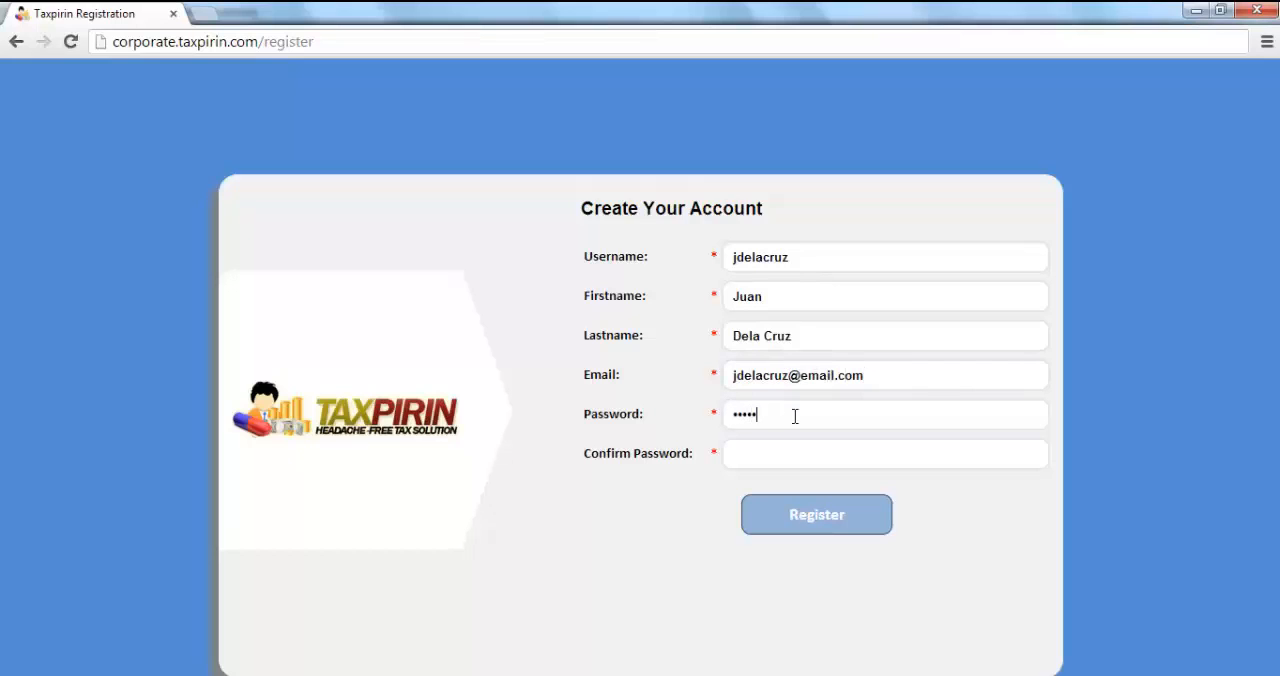
{"action": "left_click", "coordinate": [815, 515]}
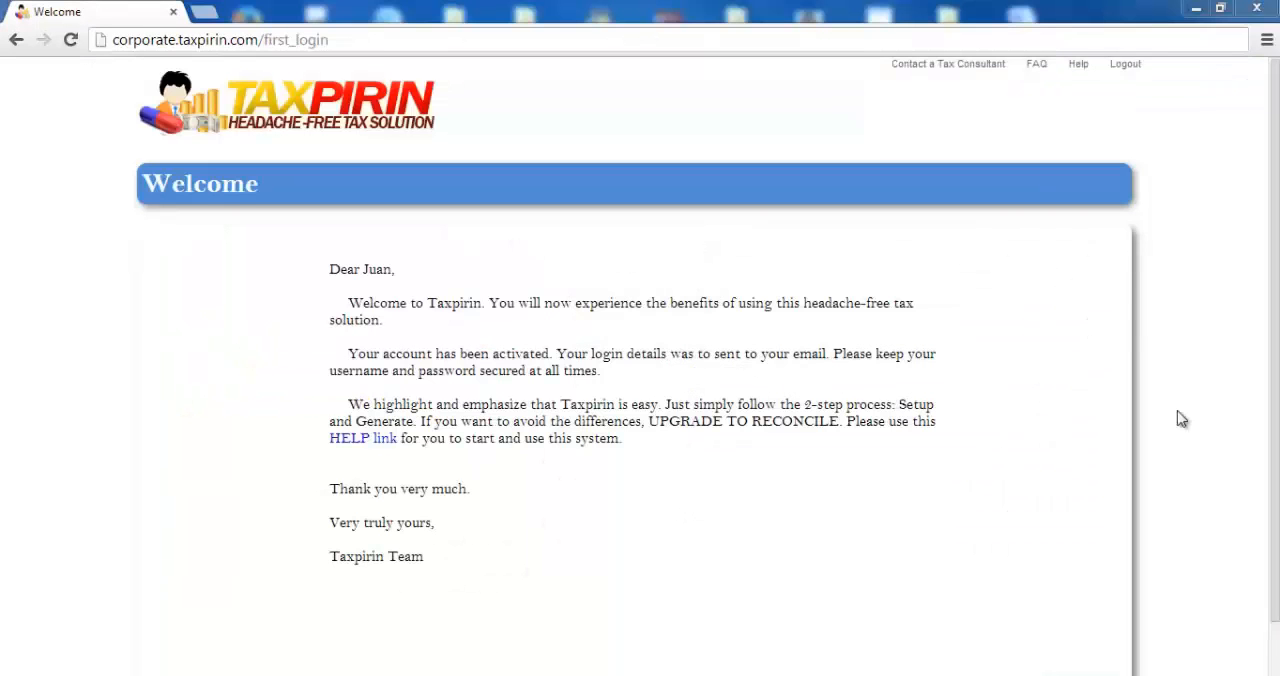
Continue past the welcome letter, accept the Terms and Condition, and proceed
{"action": "scroll", "coordinate": [1097, 638], "scroll_direction": "down", "scroll_amount": 1}
{"action": "left_click", "coordinate": [1097, 638]}
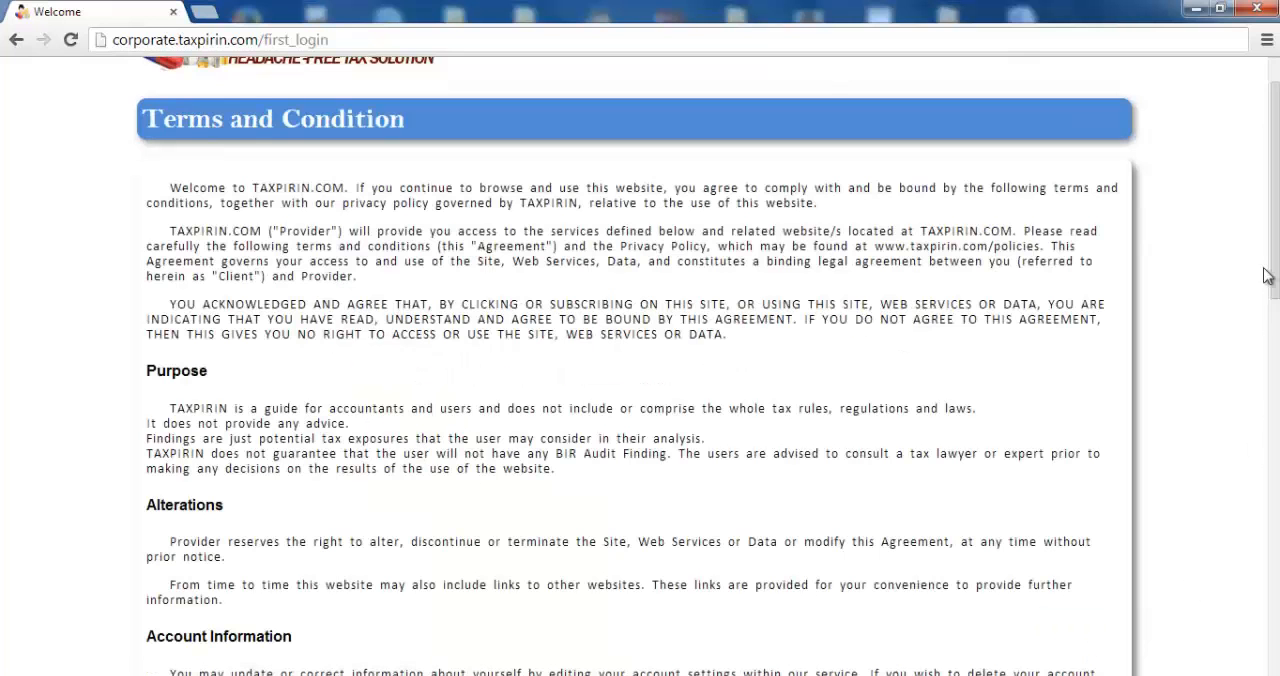
{"action": "left_click_drag", "start_coordinate": [1270, 277], "coordinate": [1270, 655]}
{"action": "left_click", "coordinate": [155, 603]}
{"action": "left_click", "coordinate": [1058, 636]}
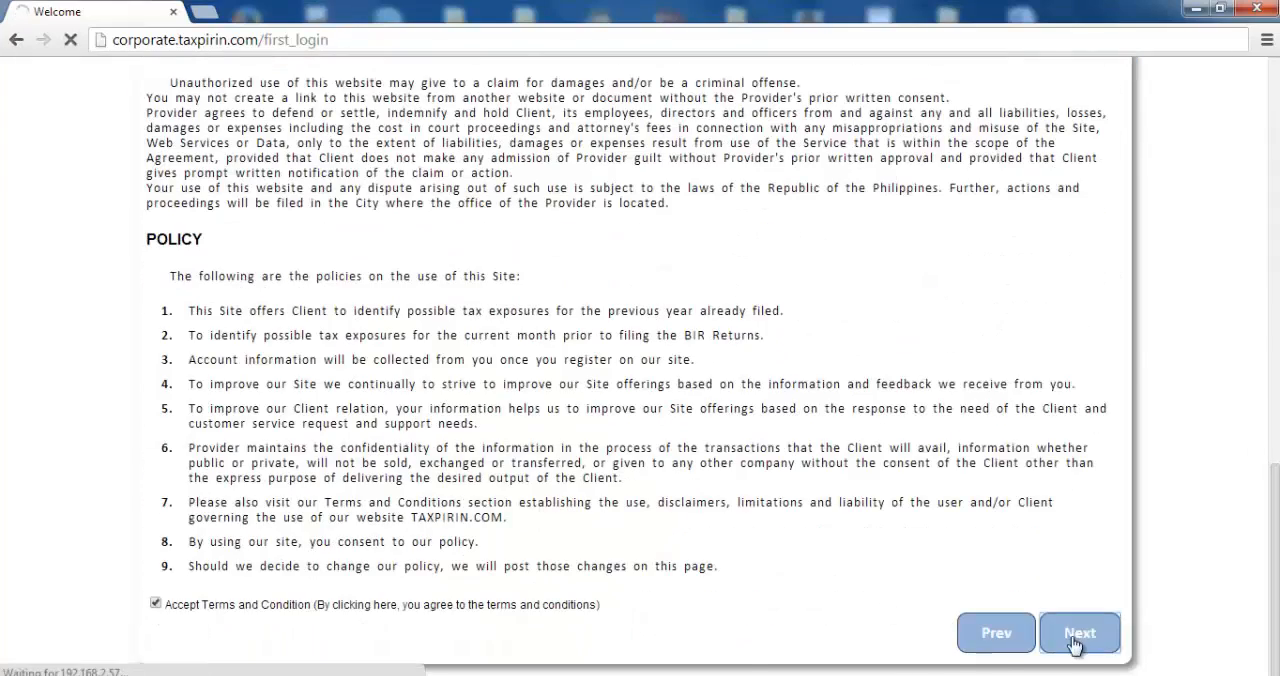
Open the company setup and enter ABC Company as the taxpayer's name and Hardware and Software as the line of business
{"action": "scroll", "coordinate": [1060, 640], "scroll_direction": "down", "scroll_amount": 2}
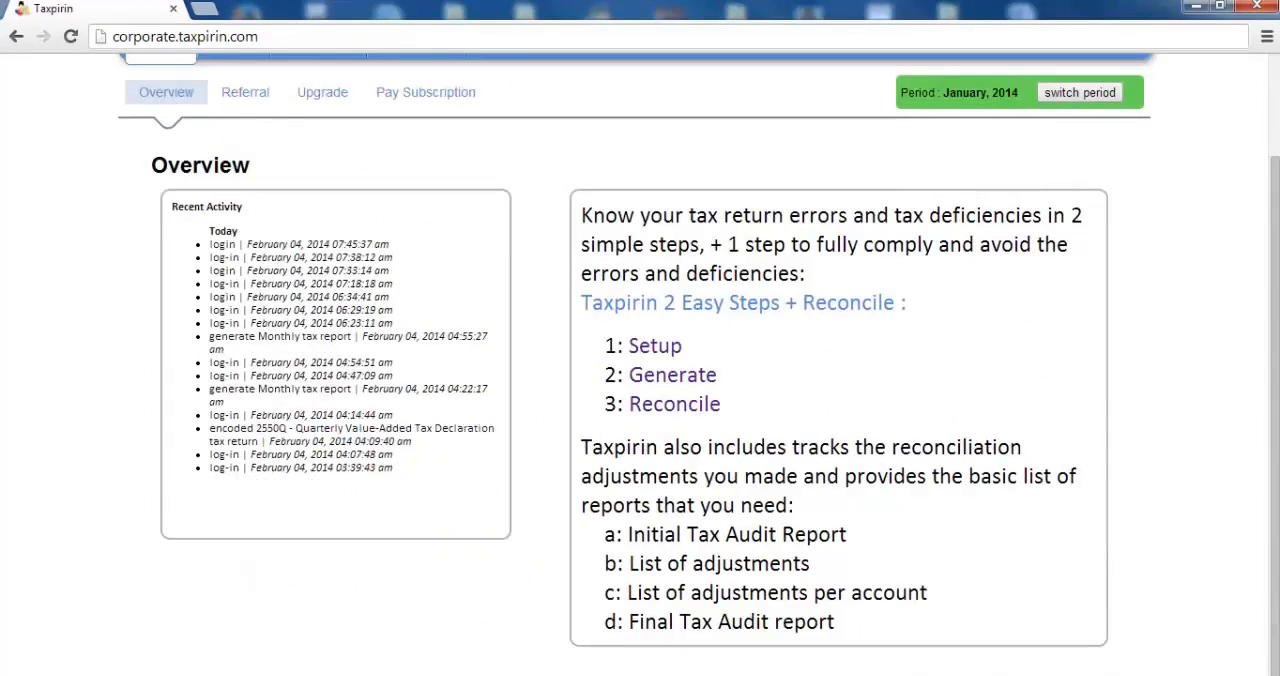
{"action": "mouse_move", "coordinate": [1273, 420]}
{"action": "left_mouse_down"}
{"action": "mouse_move", "coordinate": [1273, 320]}
{"action": "mouse_move", "coordinate": [1273, 420]}
{"action": "left_mouse_up"}
{"action": "scroll", "coordinate": [851, 206], "scroll_direction": "up", "scroll_amount": 2}
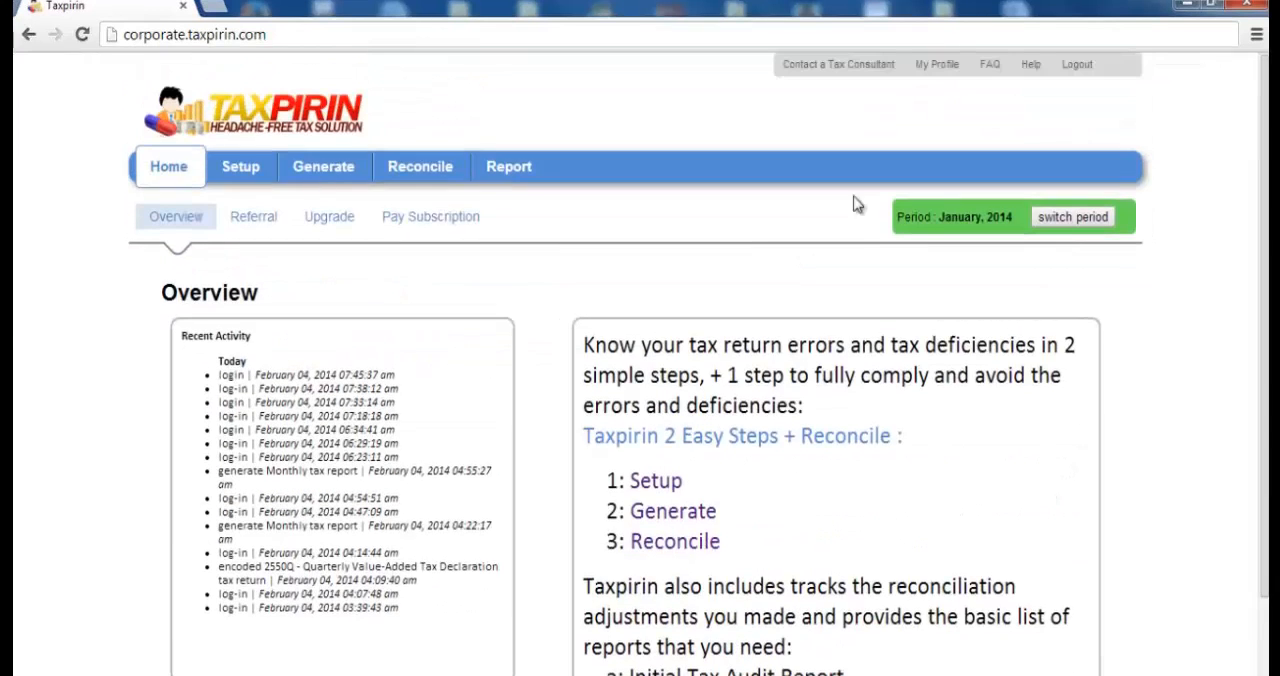
{"action": "left_click", "coordinate": [223, 166]}
{"action": "left_click", "coordinate": [295, 397]}
{"action": "type", "text": "ABC Company"}
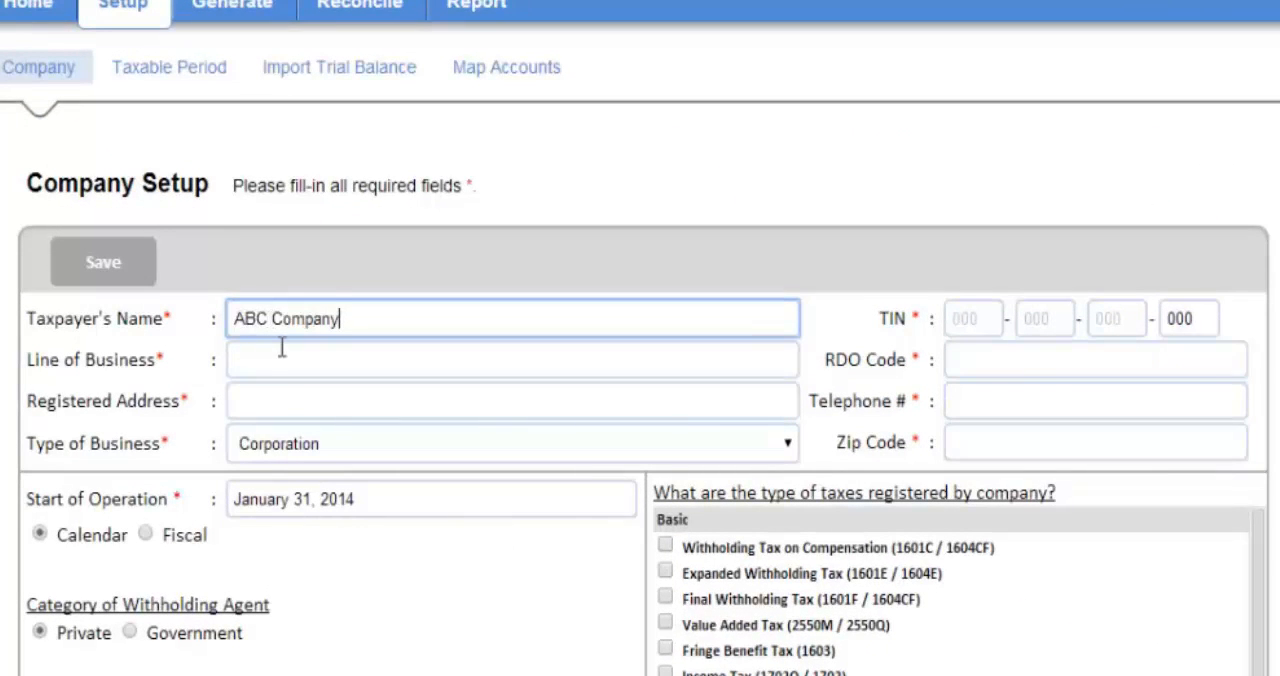
{"action": "left_click", "coordinate": [282, 349]}
{"action": "type", "text": "Hardware and Software"}
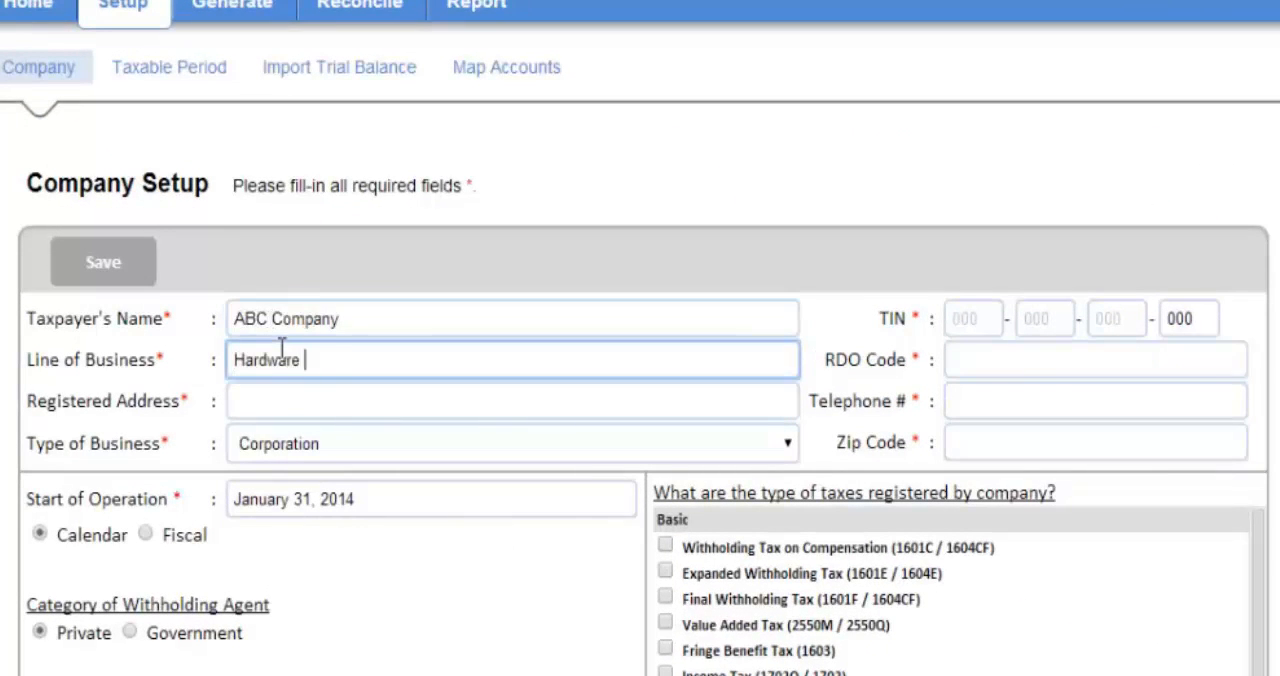
Fill in the company's registered address with the full building, street, district, city and country
{"action": "left_click", "coordinate": [314, 404]}
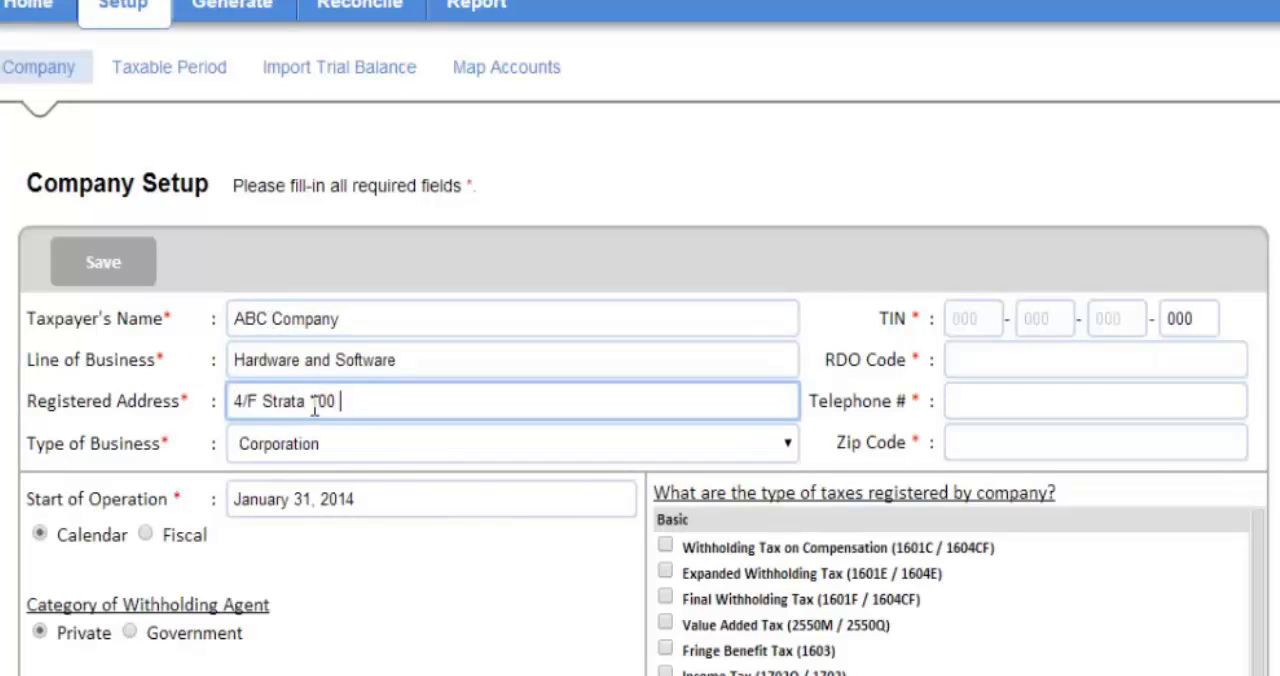
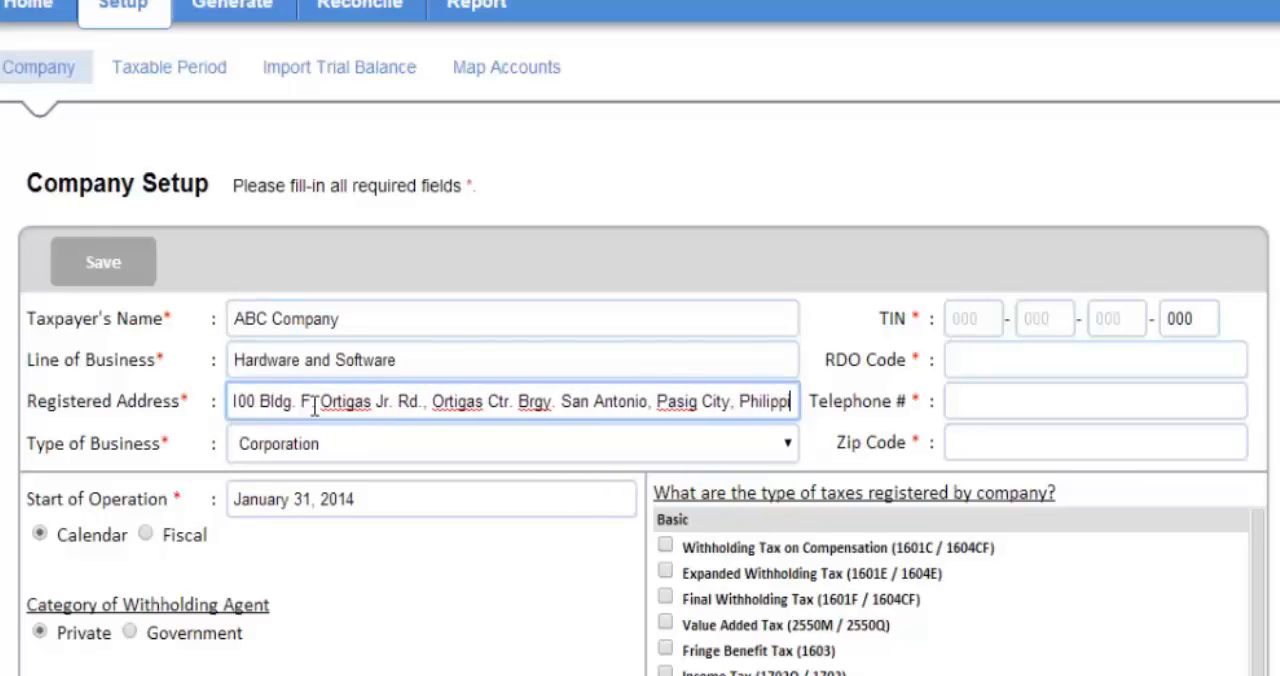
Enter the company's TIN, RDO code 43A, telephone number and zip code
{"action": "left_click", "coordinate": [973, 320]}
{"action": "left_click", "coordinate": [1029, 346]}
{"action": "type", "text": "43A"}
{"action": "left_click", "coordinate": [975, 400]}
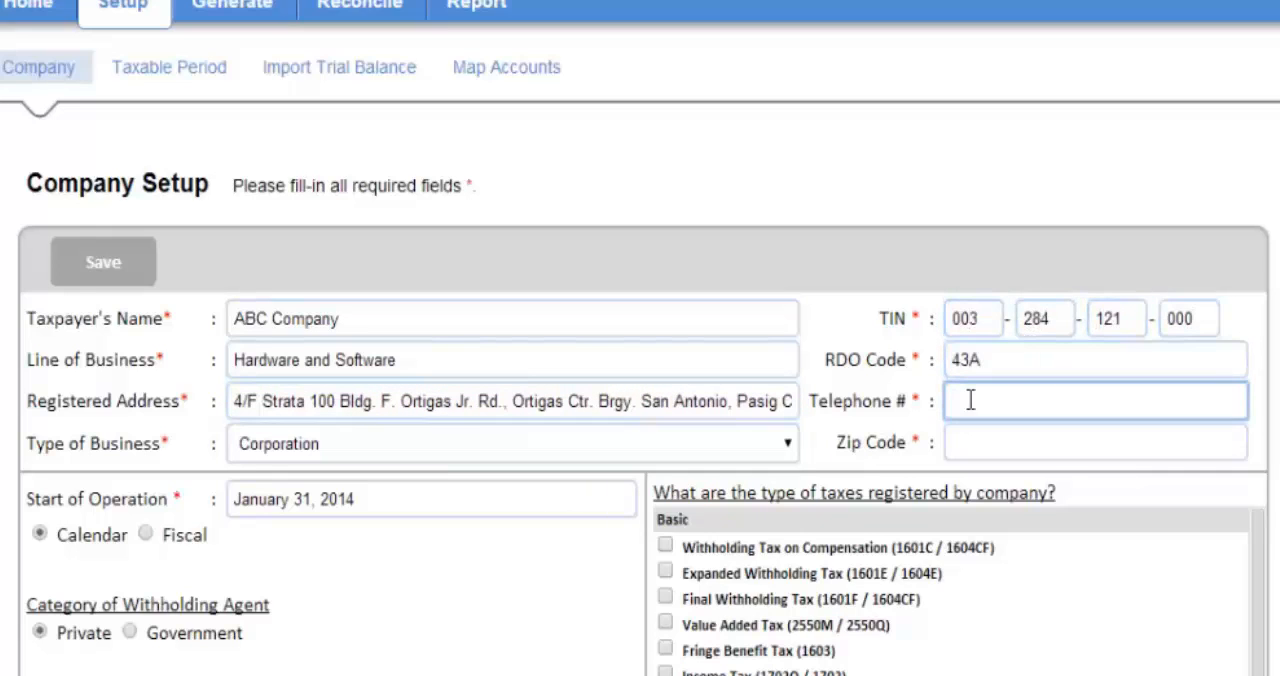
{"action": "type", "text": "655-26-80"}
{"action": "left_click", "coordinate": [975, 440]}
{"action": "type", "text": "1605"}
Set the company's start of operation to January 01, 2000
{"action": "left_click", "coordinate": [311, 506]}
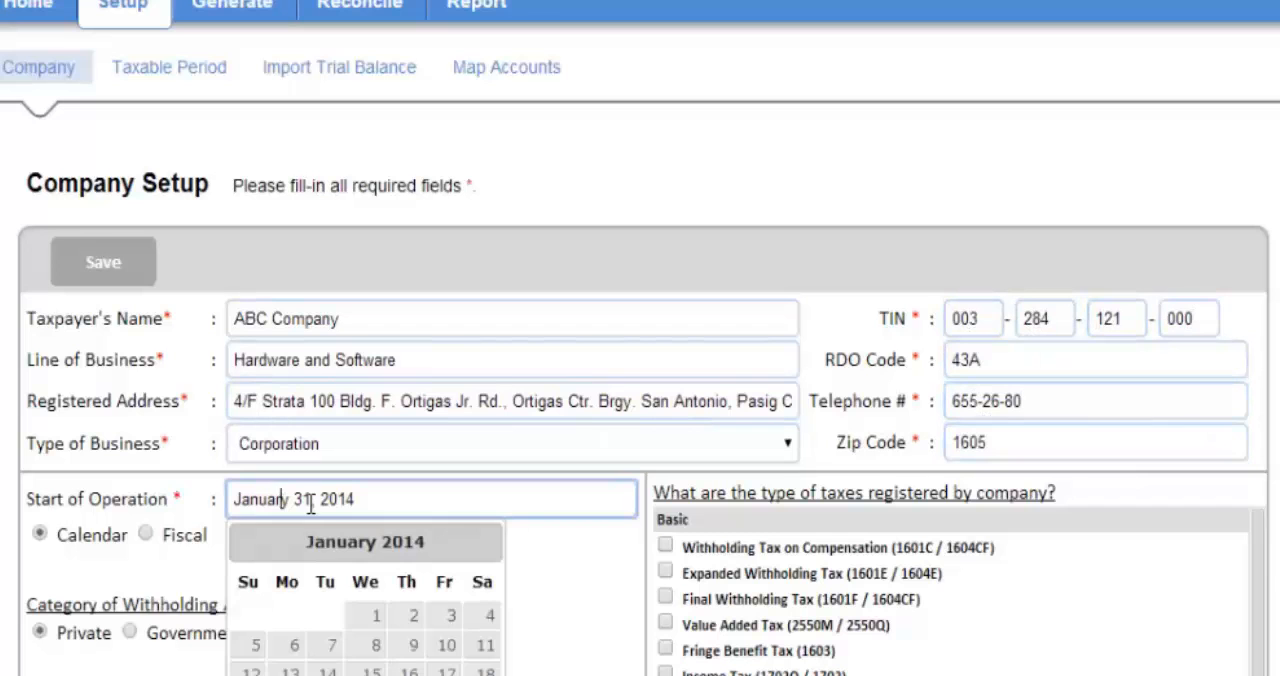
{"action": "left_click", "coordinate": [376, 620]}
{"action": "left_click_drag", "start_coordinate": [357, 501], "coordinate": [337, 501]}
{"action": "type", "text": "00"}
Mark compensation, expanded and final withholding tax, value added tax, fringe benefit tax and income tax as registered, and save the company setup
{"action": "left_click", "coordinate": [665, 546]}
{"action": "left_click", "coordinate": [665, 573]}
{"action": "left_click", "coordinate": [665, 598]}
{"action": "left_click", "coordinate": [665, 624]}
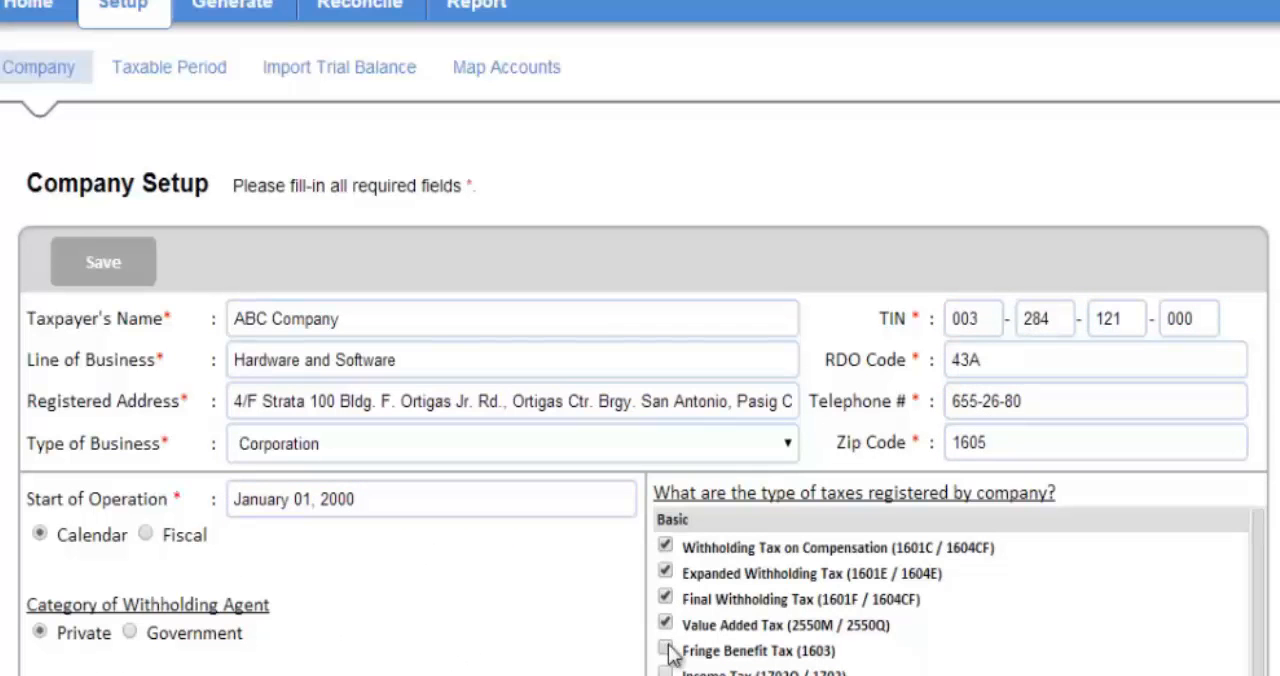
{"action": "left_click", "coordinate": [665, 650]}
{"action": "left_click", "coordinate": [115, 273]}
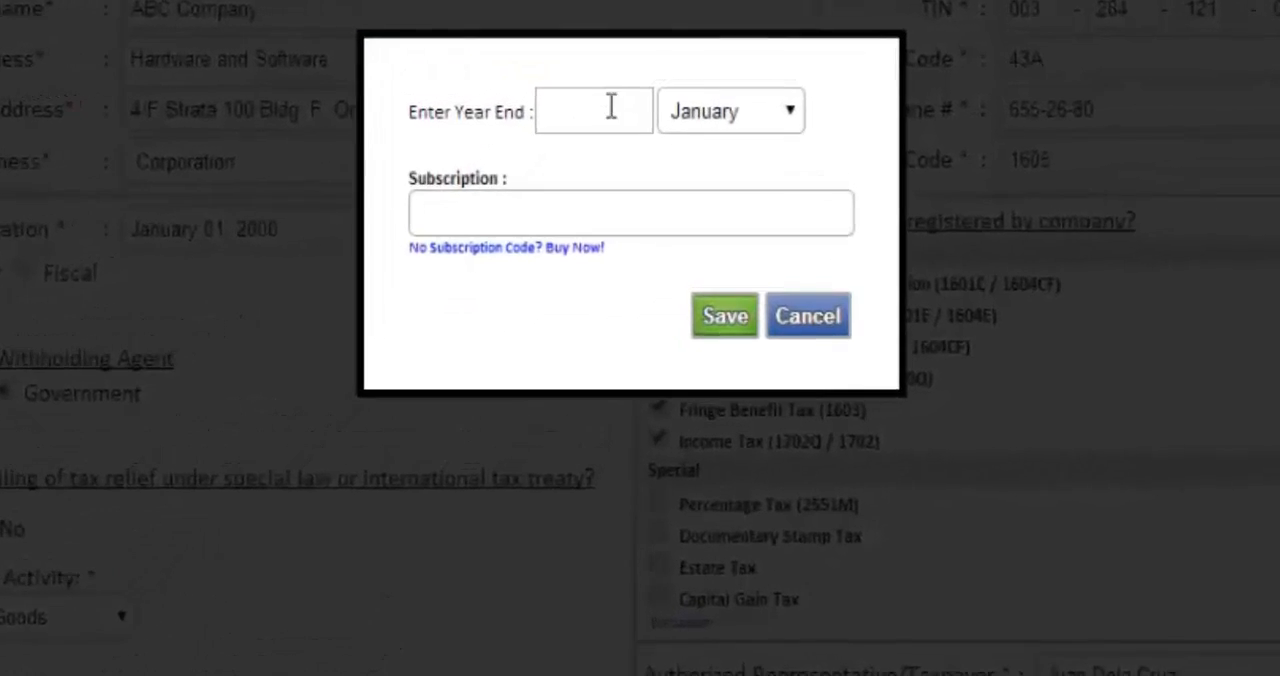
Set the year end to January 2014, paste the subscription code, and save the taxable period
{"action": "left_click", "coordinate": [609, 104]}
{"action": "left_click", "coordinate": [680, 190]}
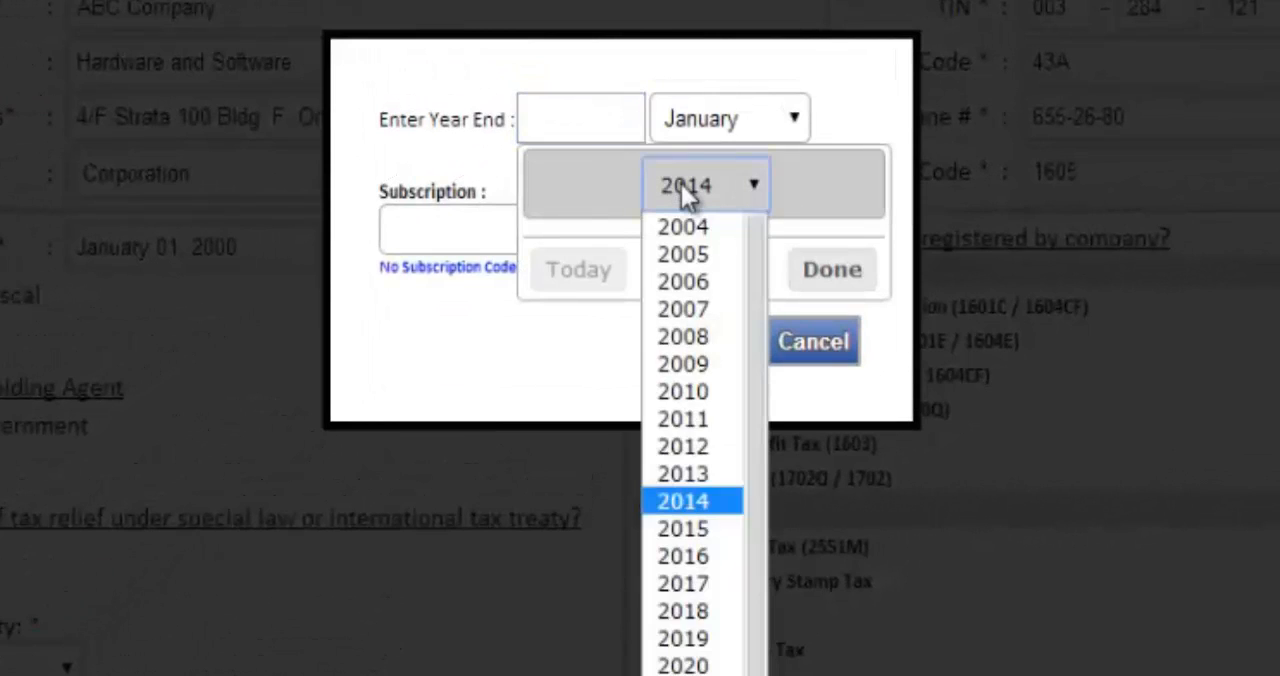
{"action": "left_click", "coordinate": [695, 500]}
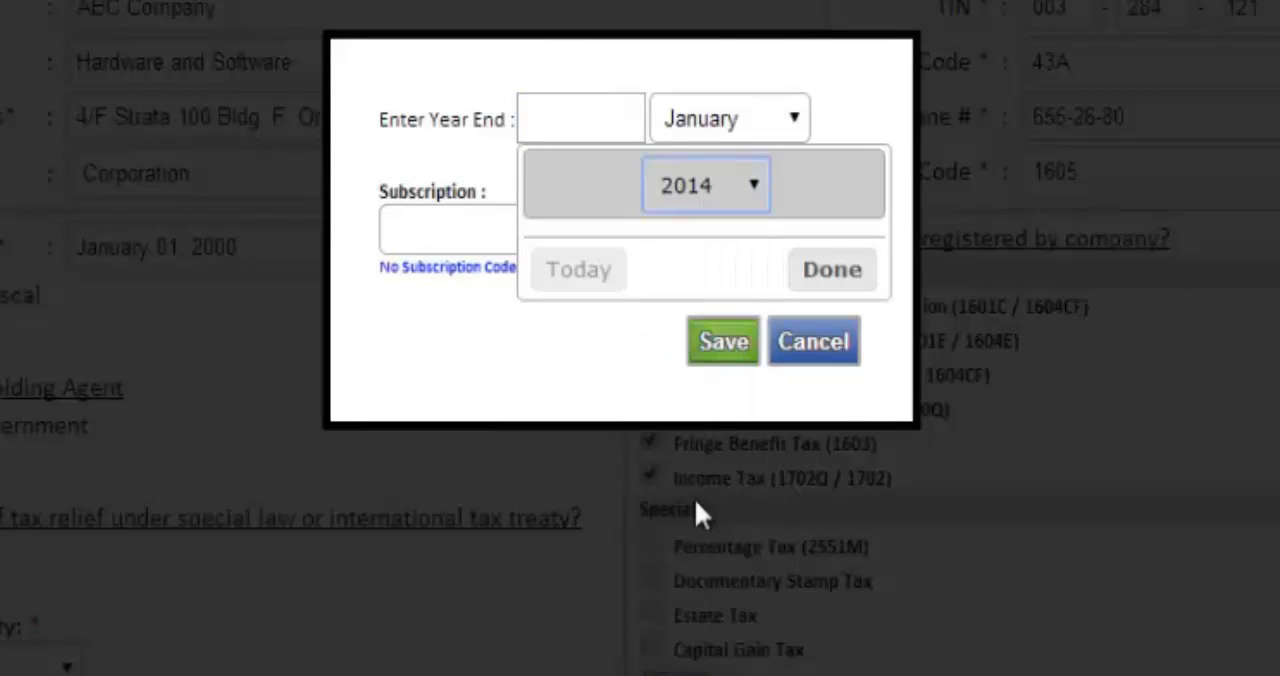
{"action": "left_click", "coordinate": [812, 272]}
{"action": "left_click", "coordinate": [625, 229]}
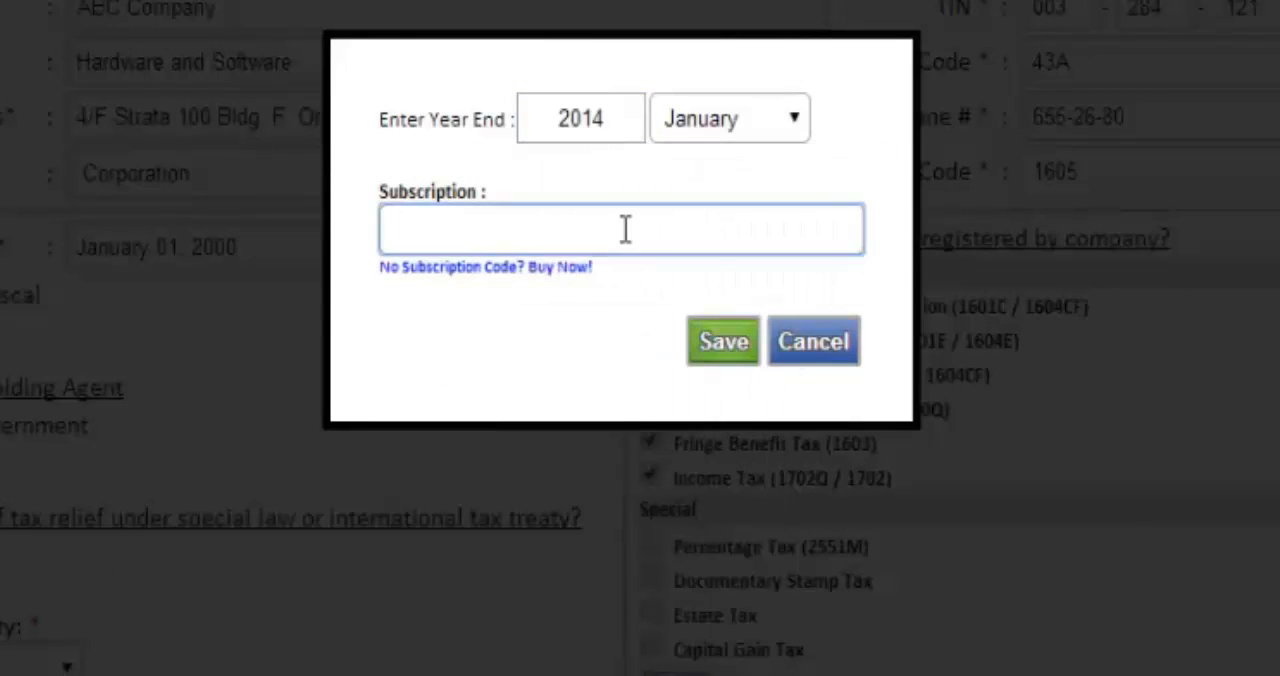
{"action": "key", "text": "ctrl+v"}
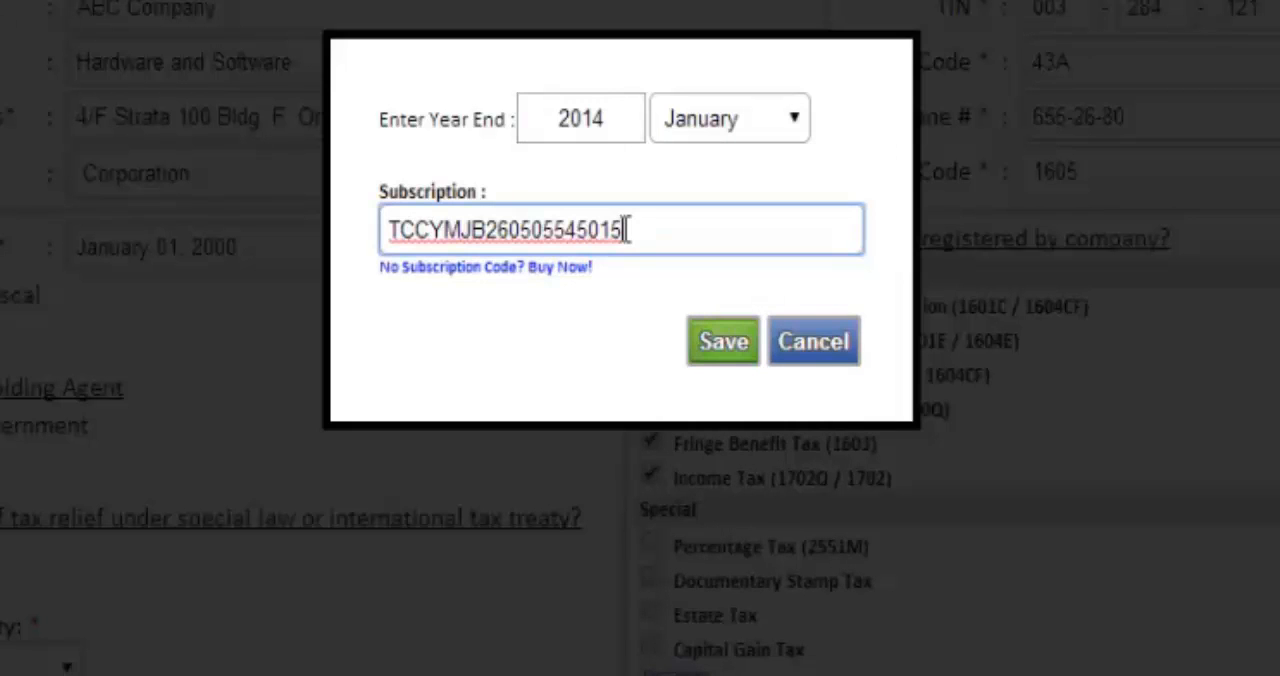
{"action": "left_click", "coordinate": [718, 350]}
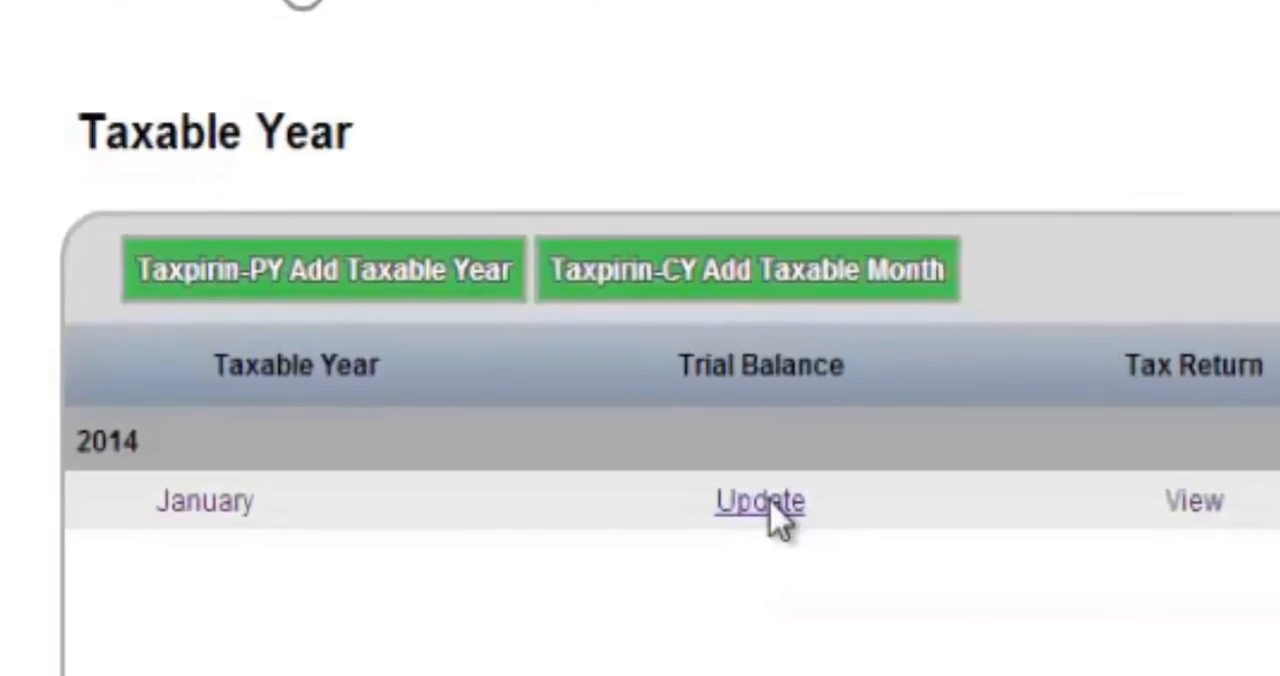
Upload Trial_balance_tmp.xlsx as the trial balance for January 2014
{"action": "left_click", "coordinate": [604, 565]}
{"action": "left_click", "coordinate": [255, 357]}
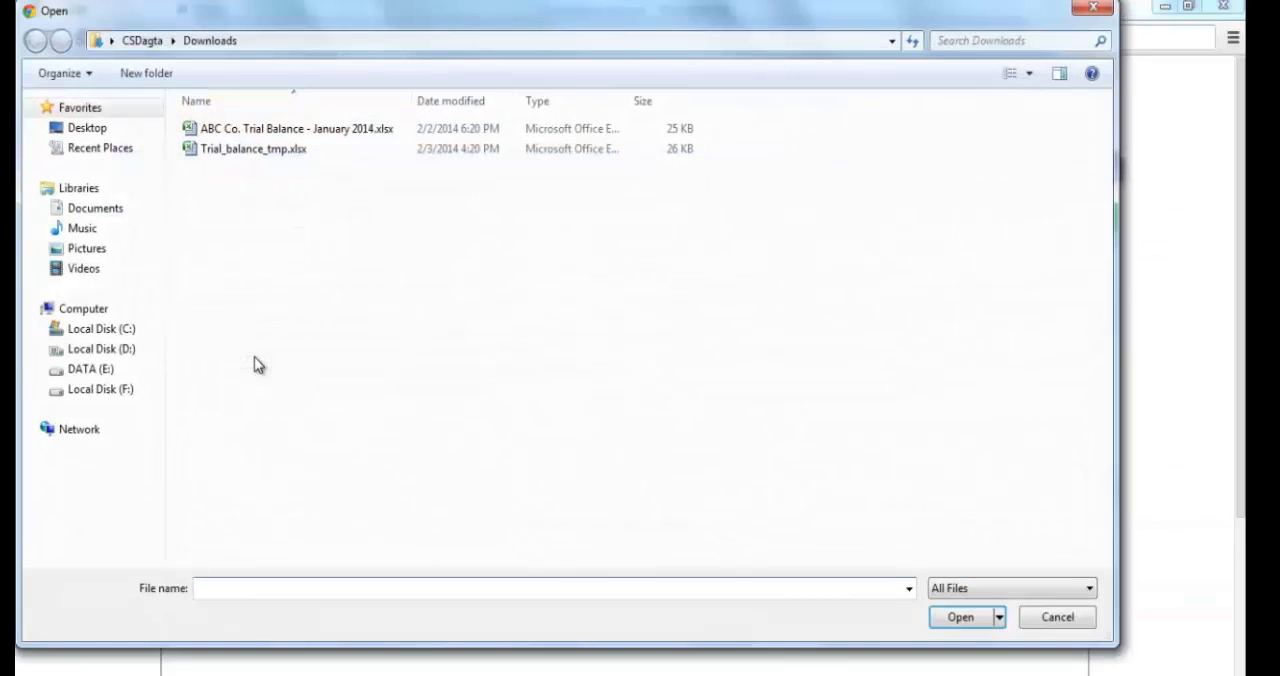
{"action": "left_click", "coordinate": [270, 148]}
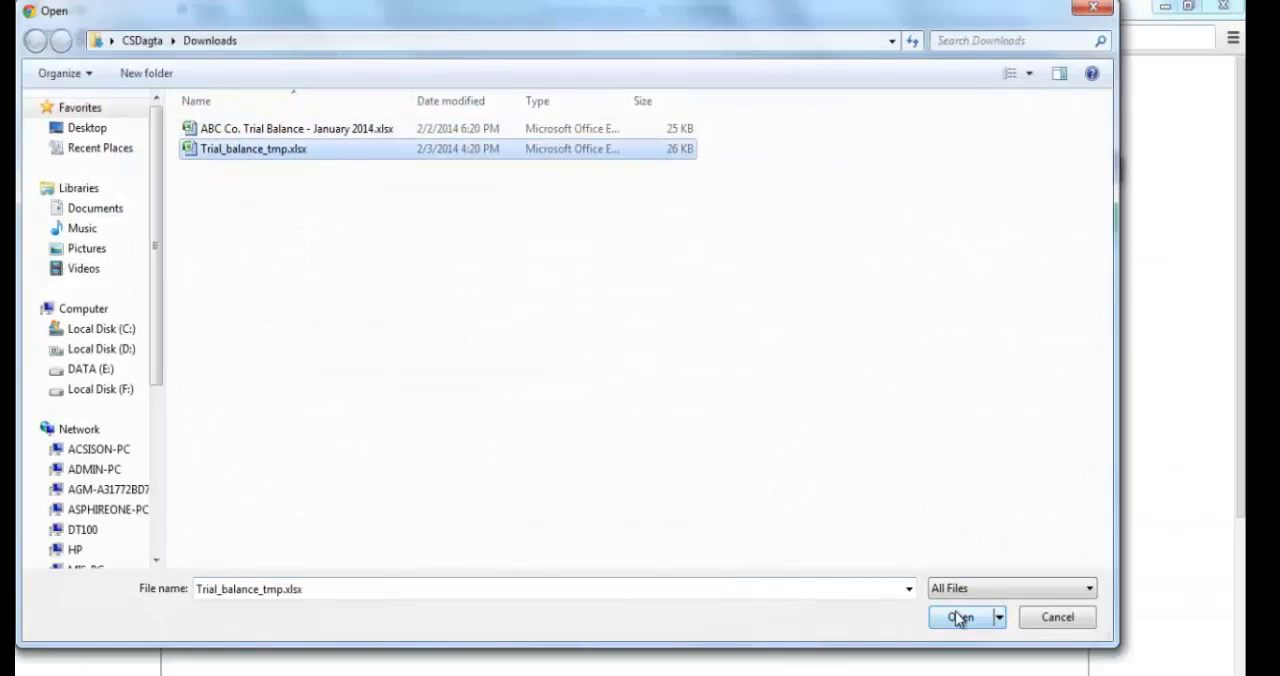
{"action": "left_click", "coordinate": [958, 617]}
{"action": "left_click", "coordinate": [387, 360]}
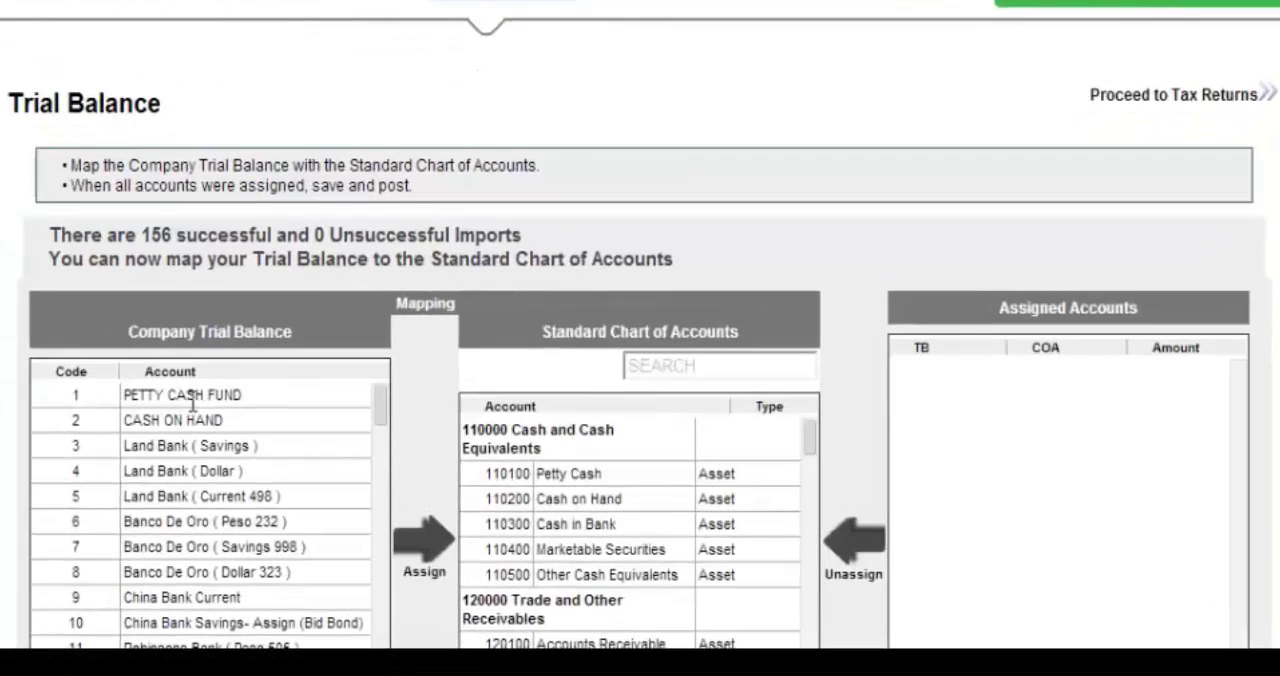
Assign PETTY CASH FUND to 110100 Petty Cash and CASH ON HAND to 110200 Cash on Hand
{"action": "left_click", "coordinate": [192, 397]}
{"action": "left_click", "coordinate": [600, 475]}
{"action": "left_click", "coordinate": [426, 544]}
{"action": "left_click", "coordinate": [204, 395]}
{"action": "left_click", "coordinate": [558, 495]}
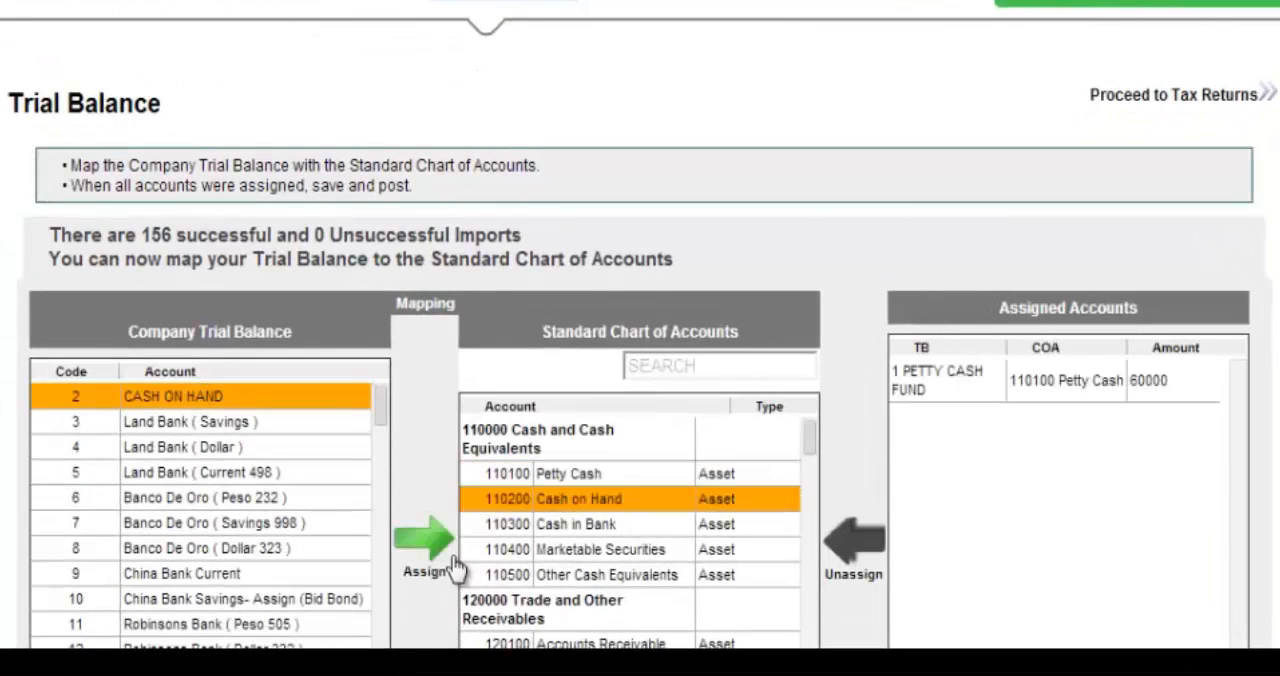
{"action": "left_click", "coordinate": [435, 555]}
Assign the bank accounts with codes 3 to 12 to 110300 Cash in Bank, and post the mapped accounts
{"action": "left_click_drag", "start_coordinate": [150, 398], "coordinate": [220, 625]}
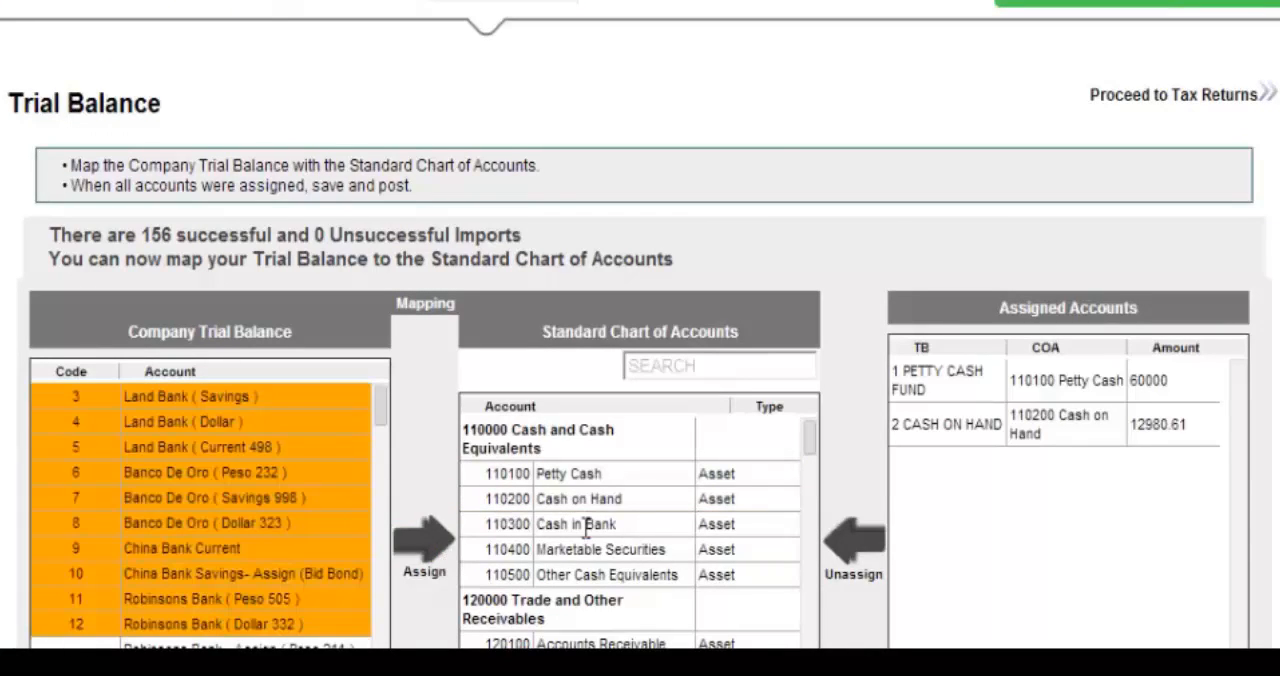
{"action": "left_click", "coordinate": [586, 524]}
{"action": "left_click", "coordinate": [424, 543]}
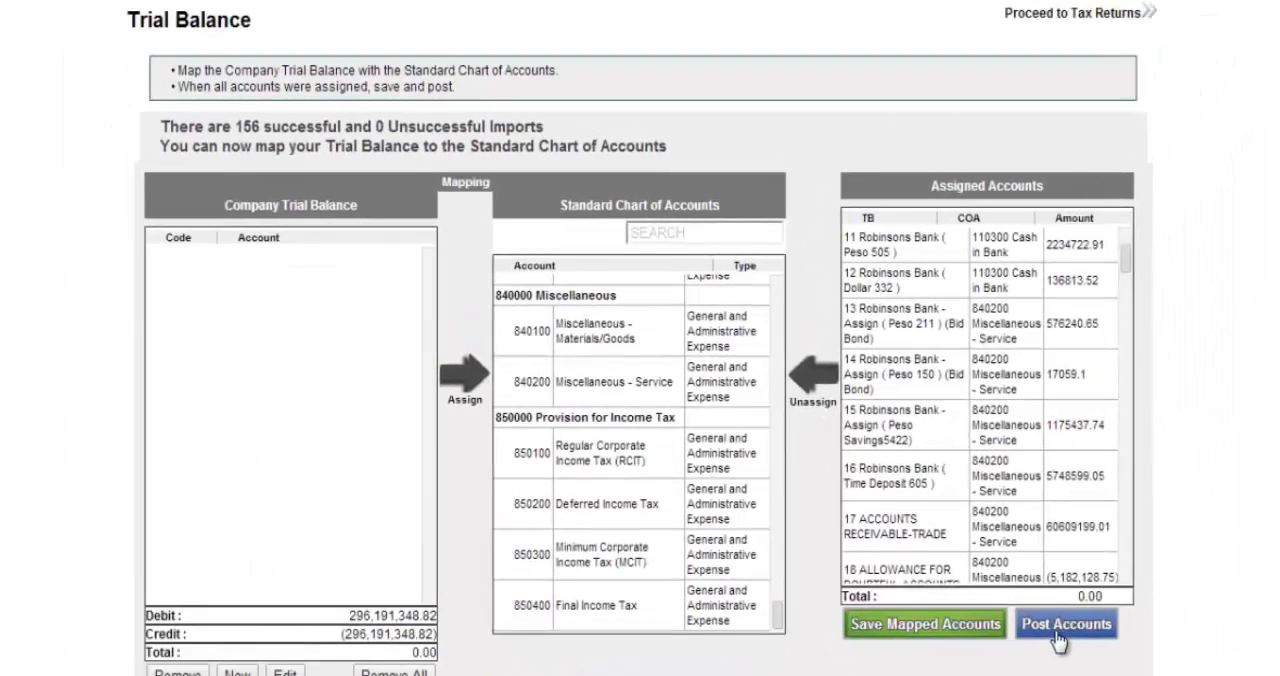
{"action": "left_click", "coordinate": [1056, 636]}
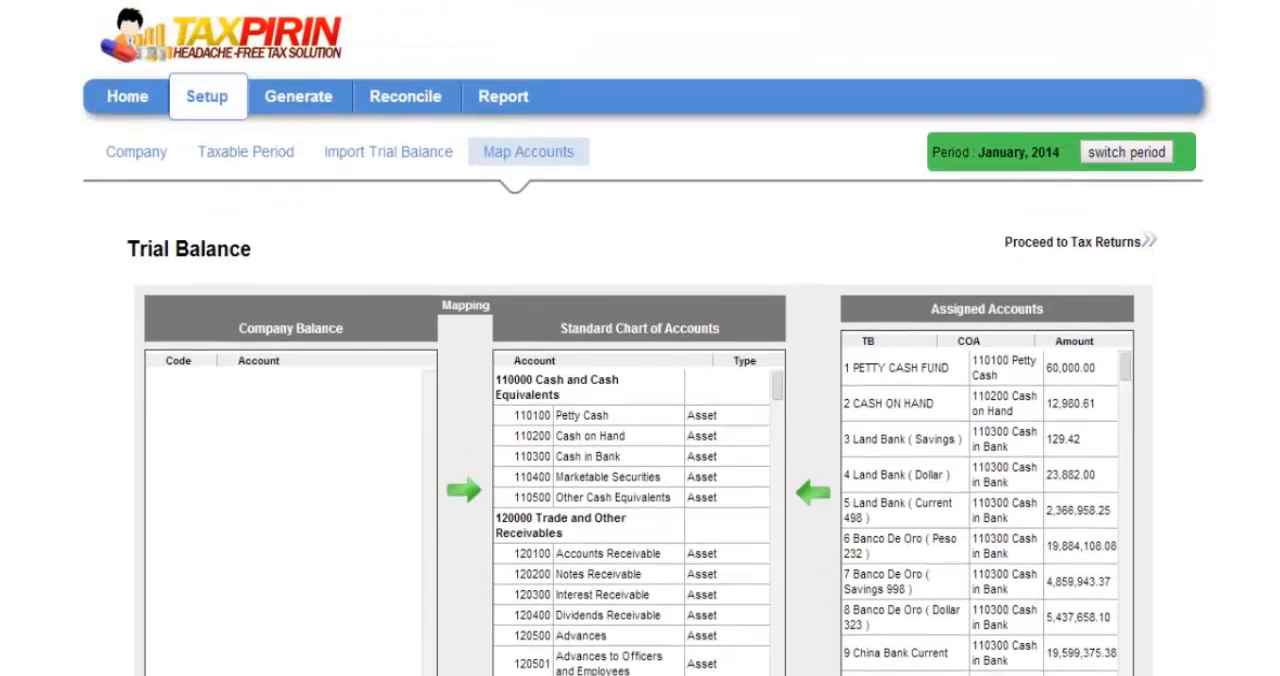
Proceed to the tax returns and open the monthly form 2550M
{"action": "left_click", "coordinate": [1064, 250]}
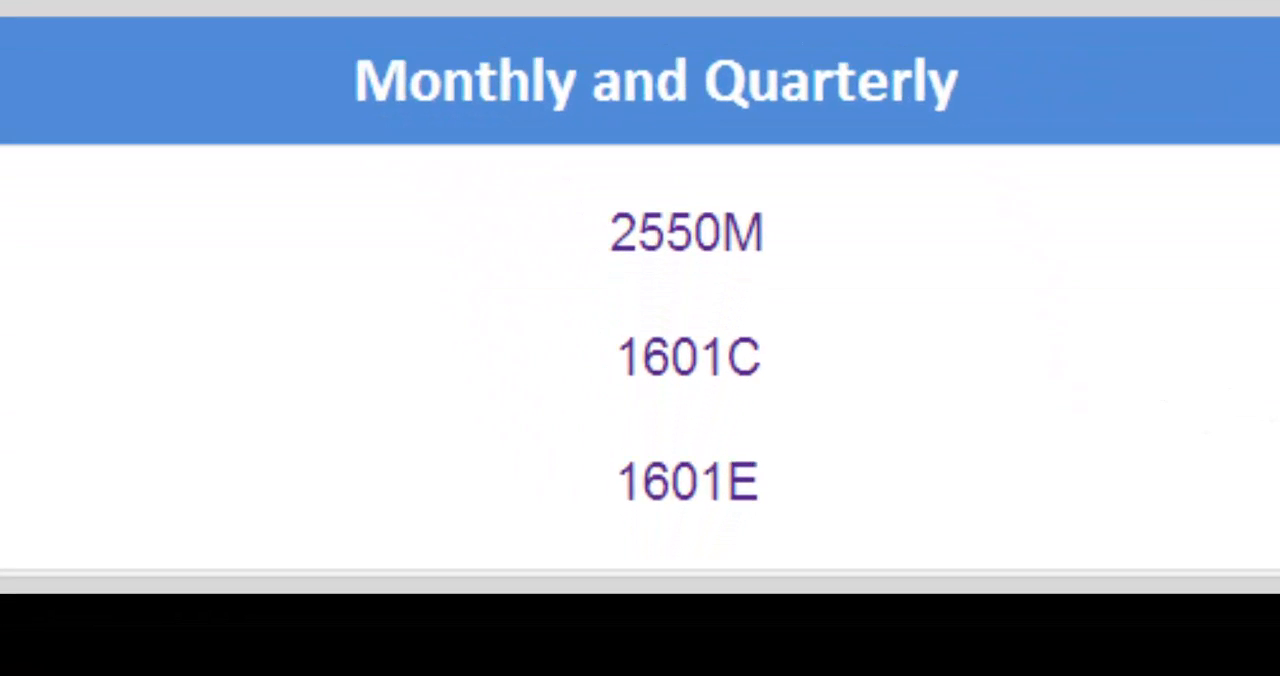
{"action": "scroll", "coordinate": [640, 285], "scroll_direction": "down", "scroll_amount": 3}
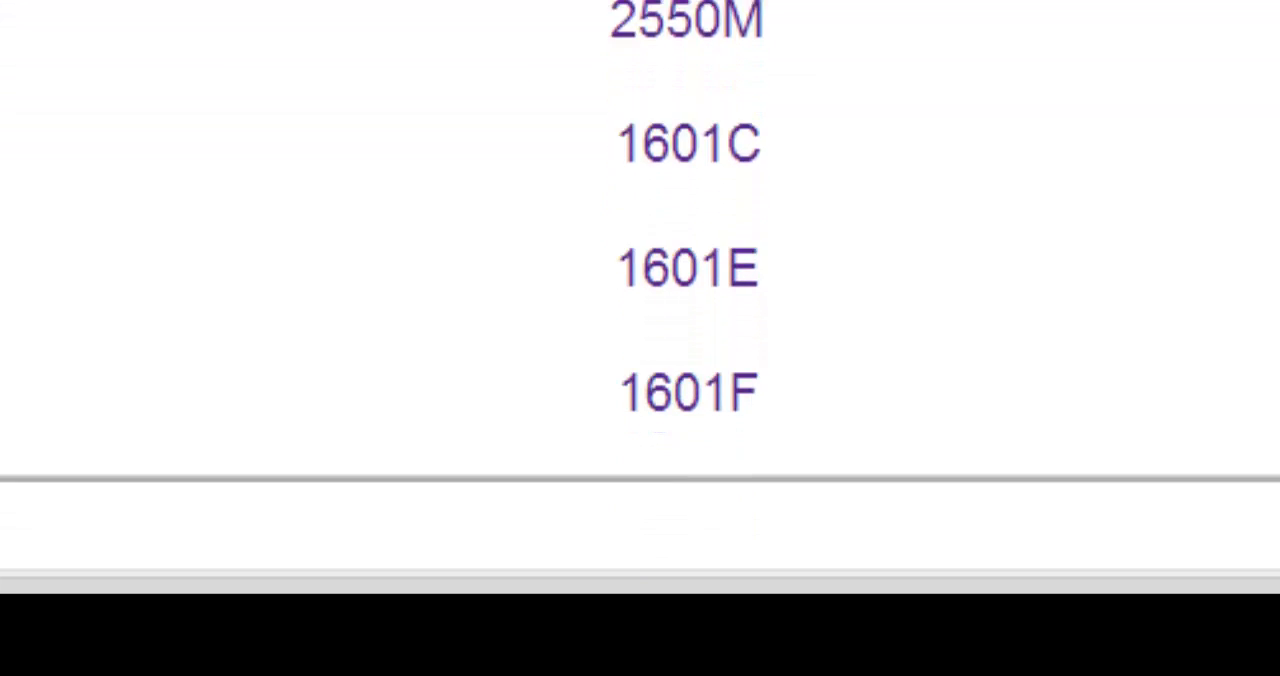
{"action": "scroll", "coordinate": [640, 285], "scroll_direction": "down", "scroll_amount": 1}
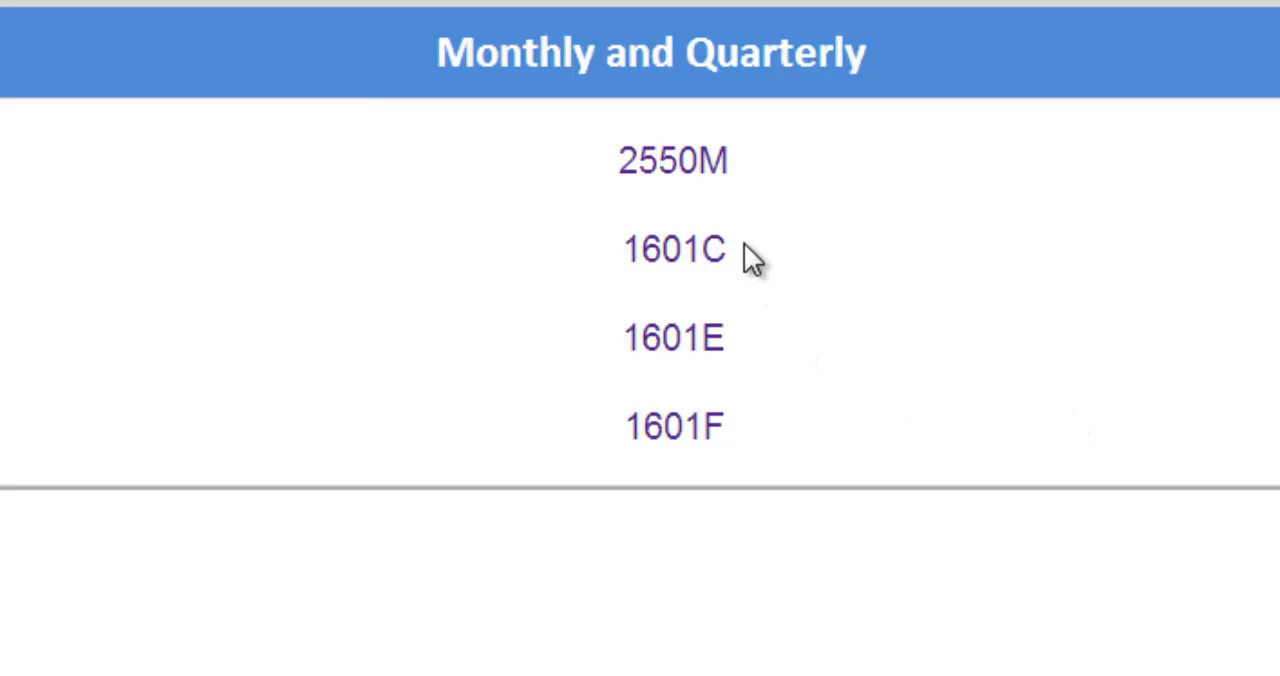
{"action": "left_click", "coordinate": [689, 174]}
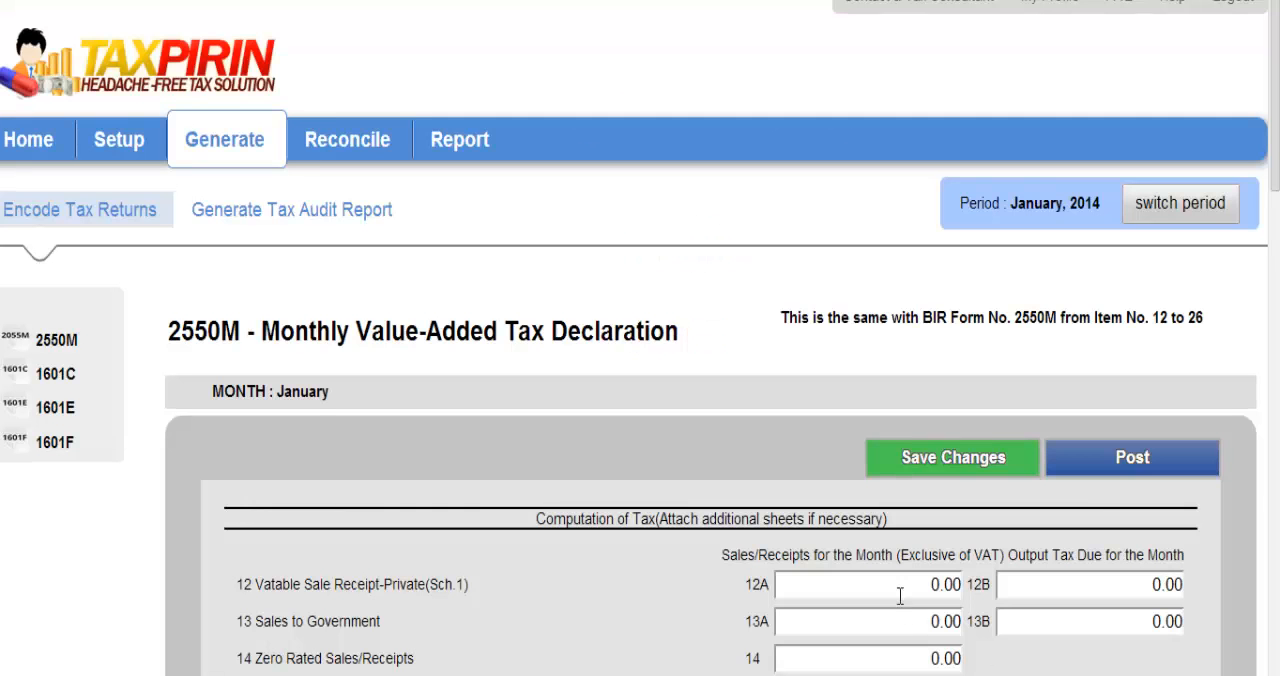
Enter 11591222.55 as the private vatable sales receipts for the month in item 12A
{"action": "left_click", "coordinate": [900, 586]}
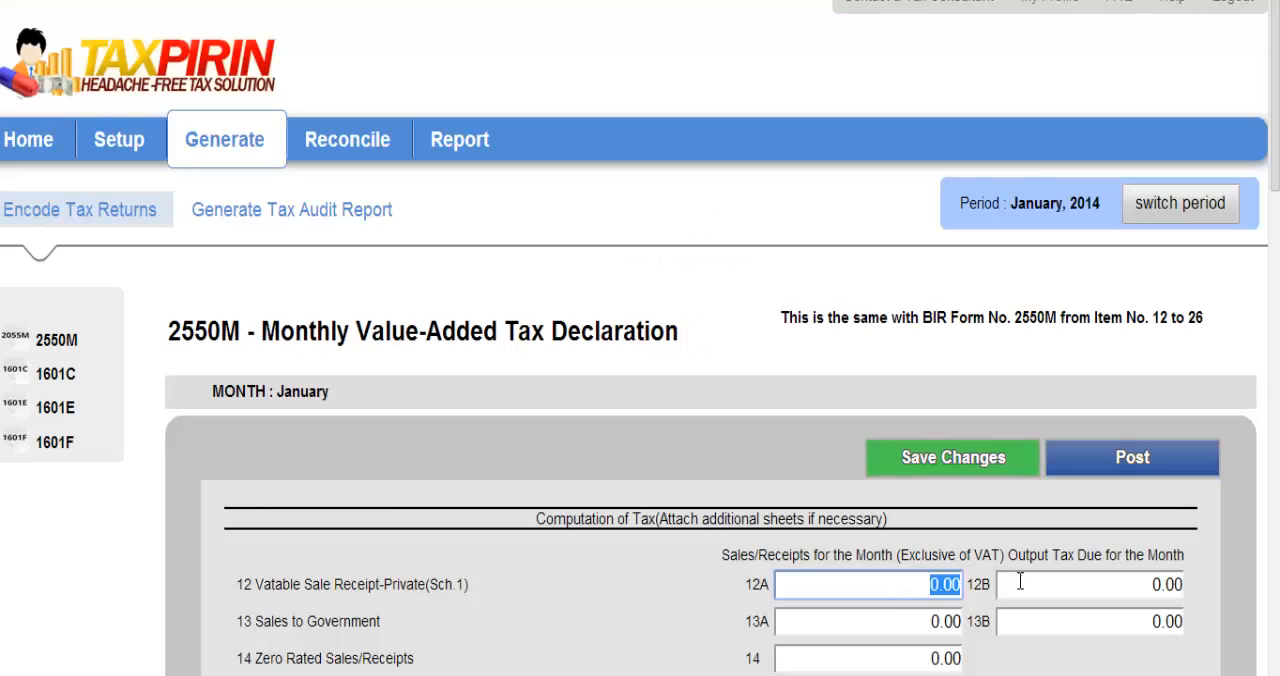
{"action": "type", "text": "11"}
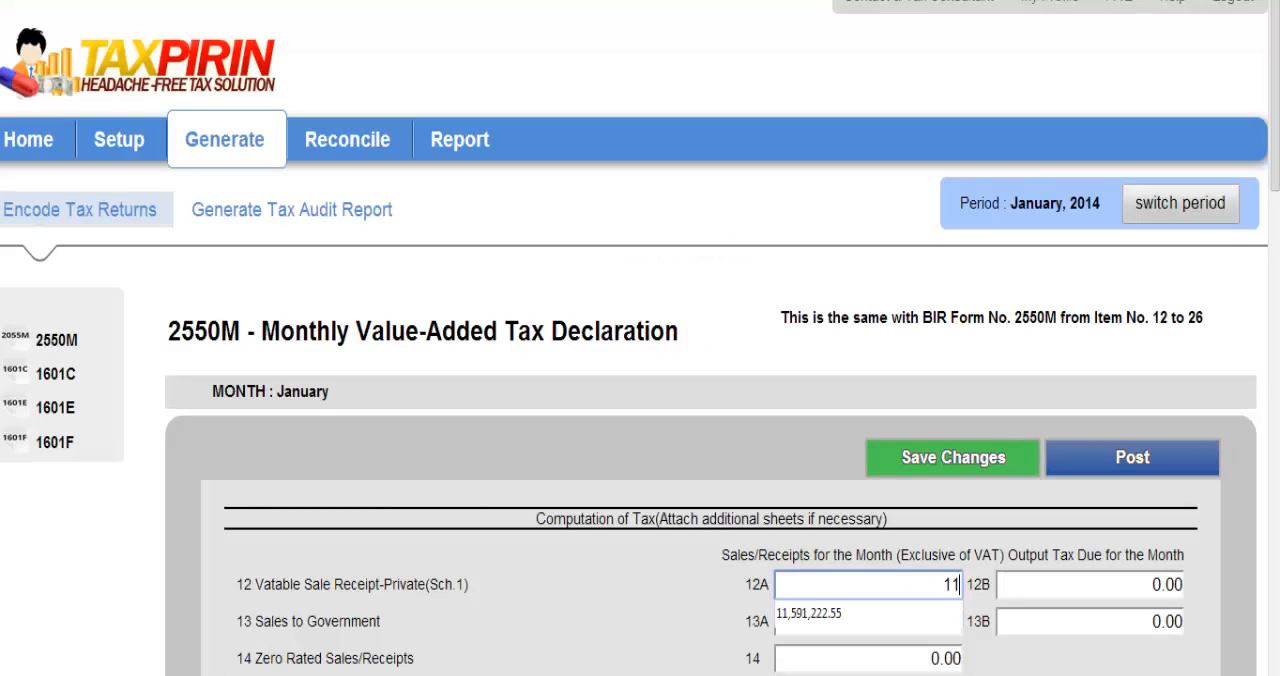
{"action": "type", "text": "591222.55"}
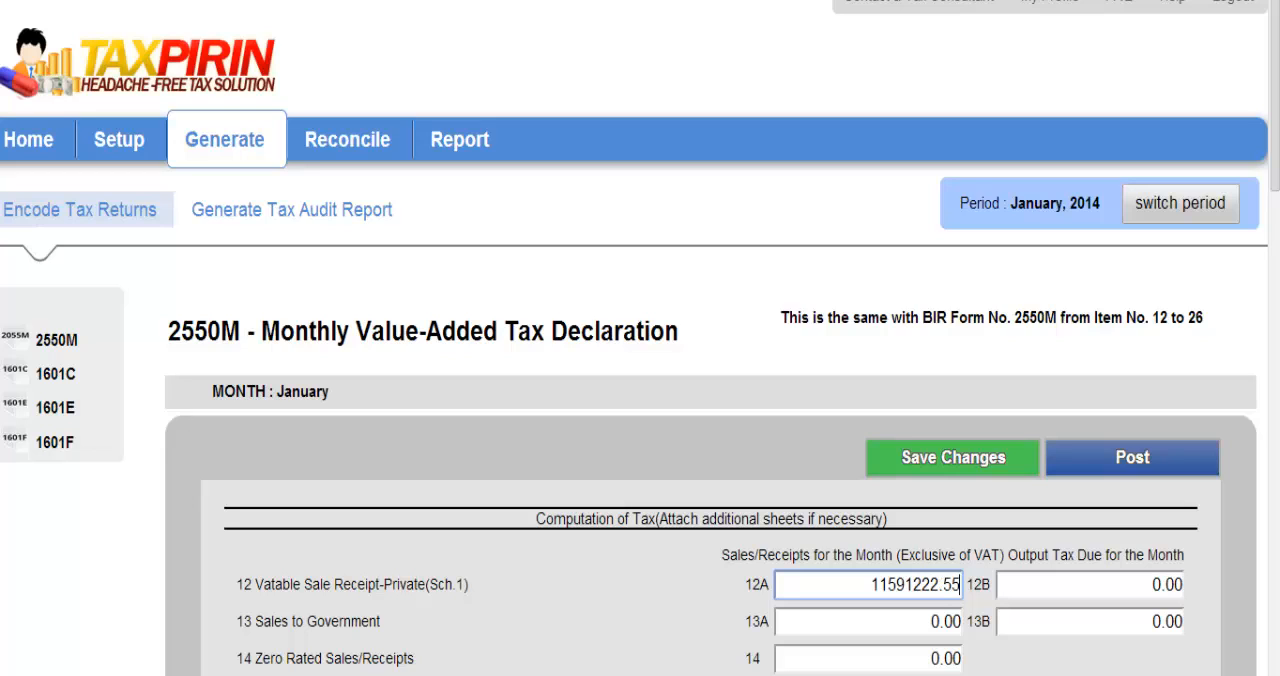
{"action": "left_click", "coordinate": [890, 617]}
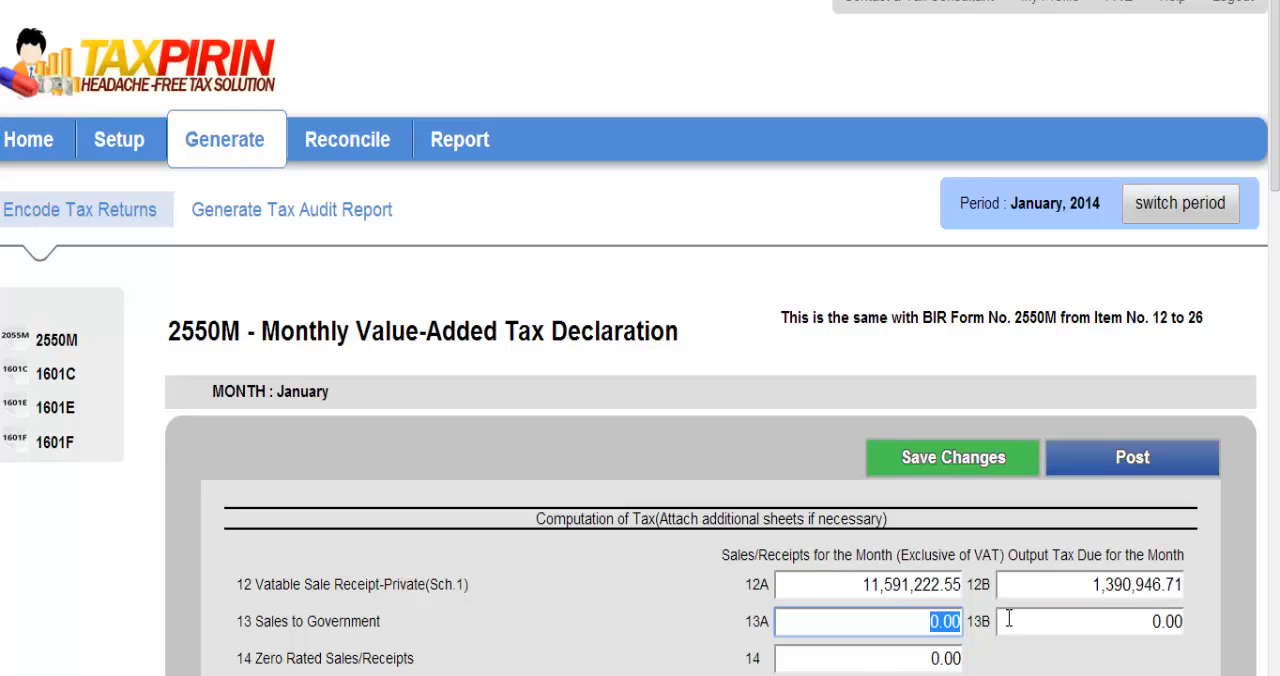
Enter 49340926.60 as the sales to government for the month in item 13A
{"action": "type", "text": "493"}
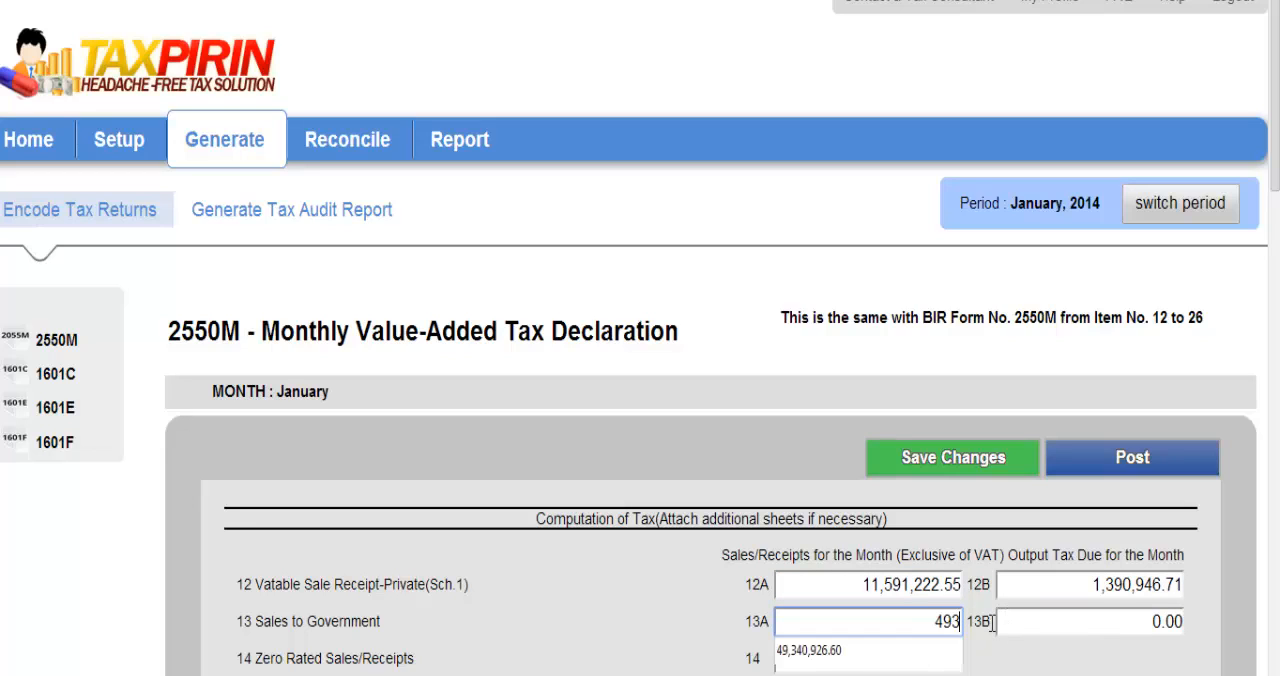
{"action": "type", "text": "40926"}
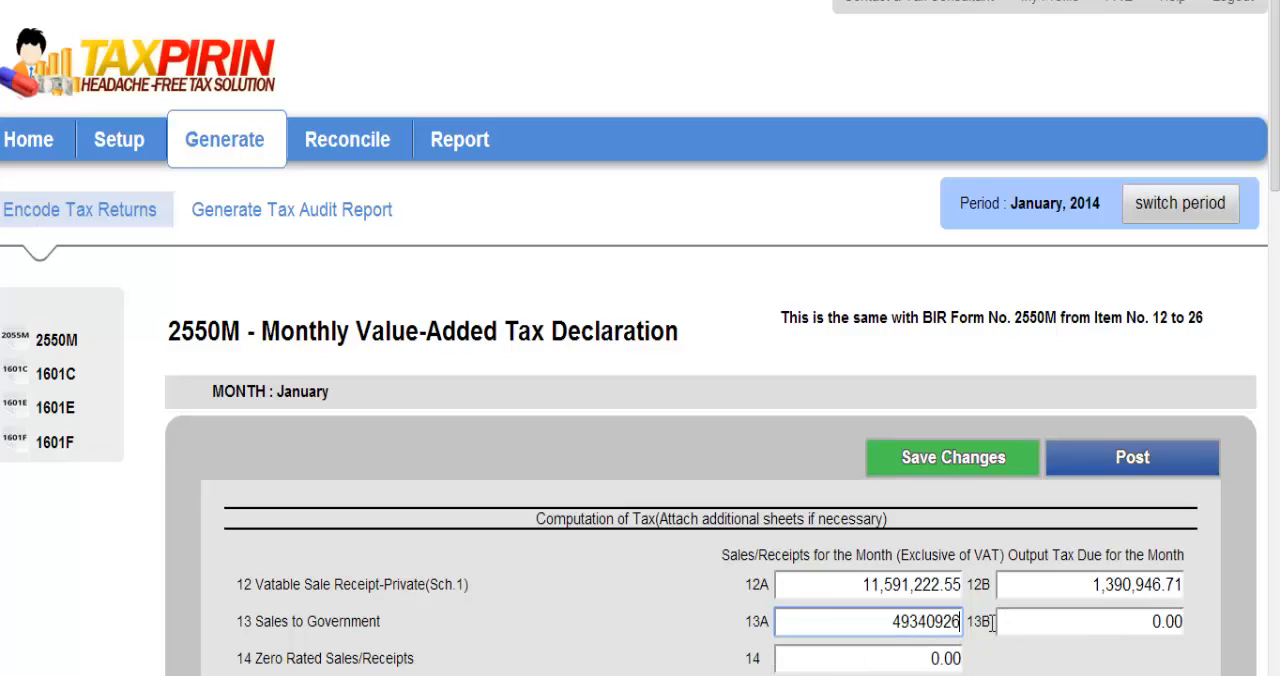
{"action": "type", "text": ".60"}
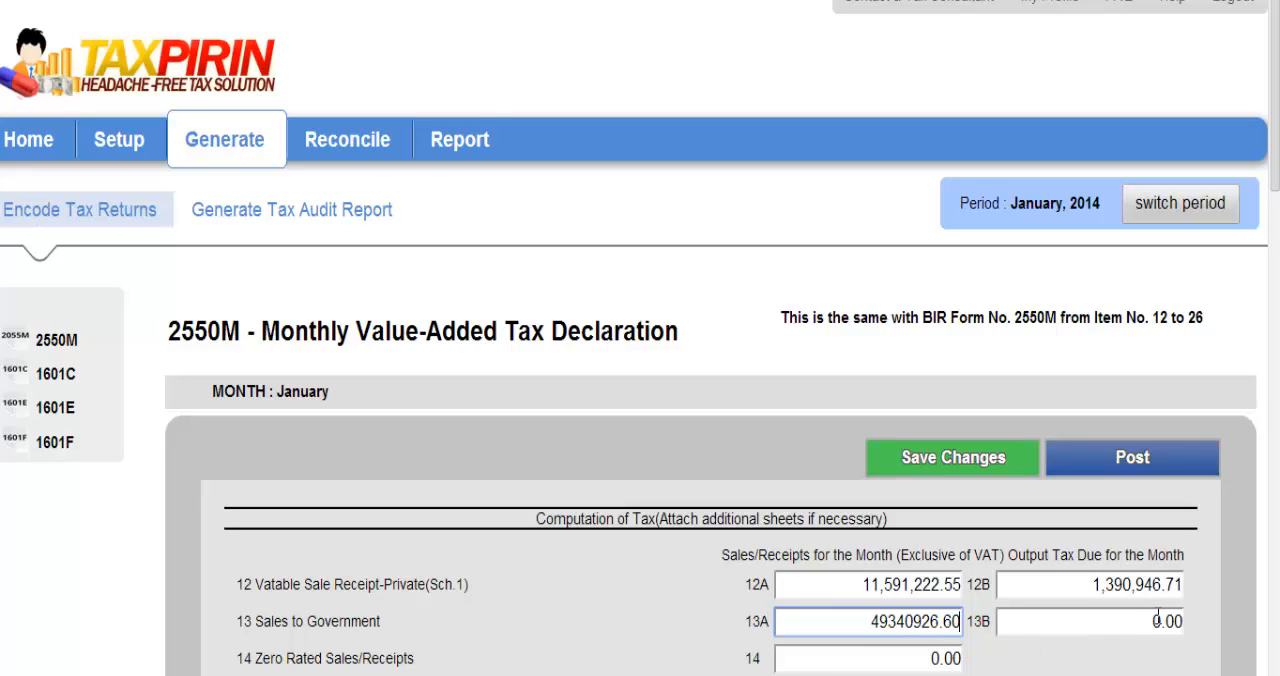
{"action": "scroll", "coordinate": [640, 338], "scroll_direction": "down", "scroll_amount": 3}
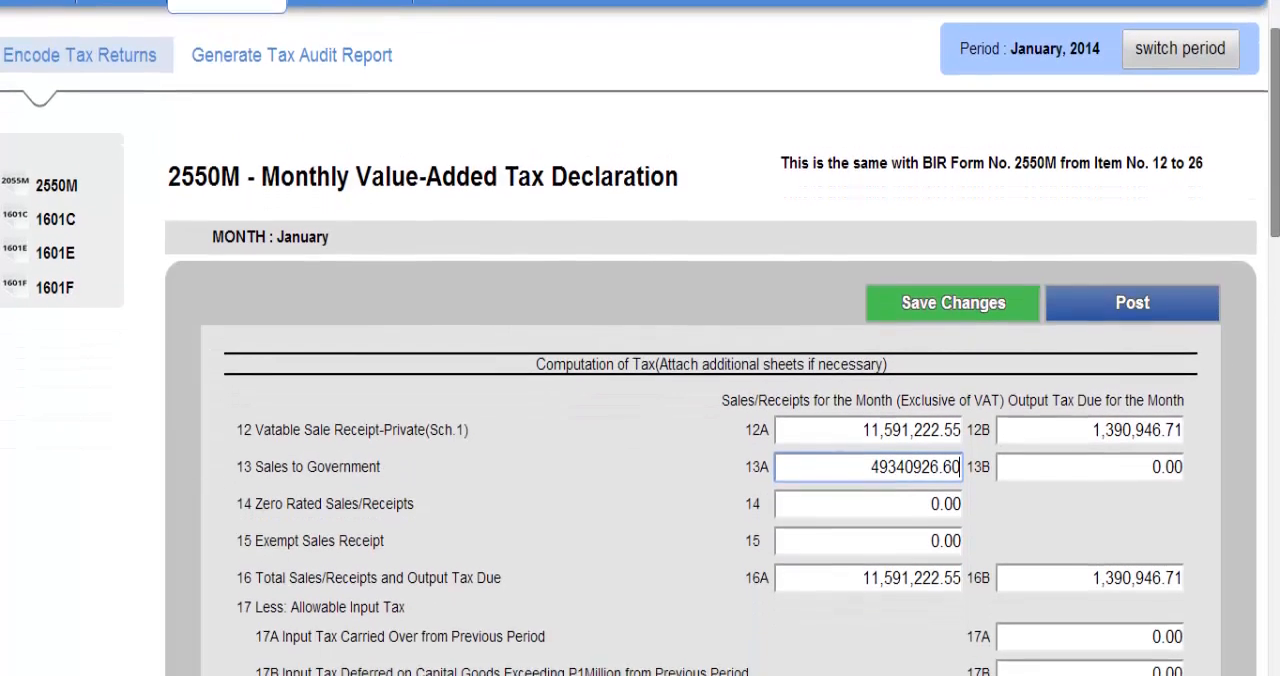
Enter 1503071.44 as zero-rated sales in item 14 and 4443354.30 as exempt sales in item 15
{"action": "left_click", "coordinate": [956, 490]}
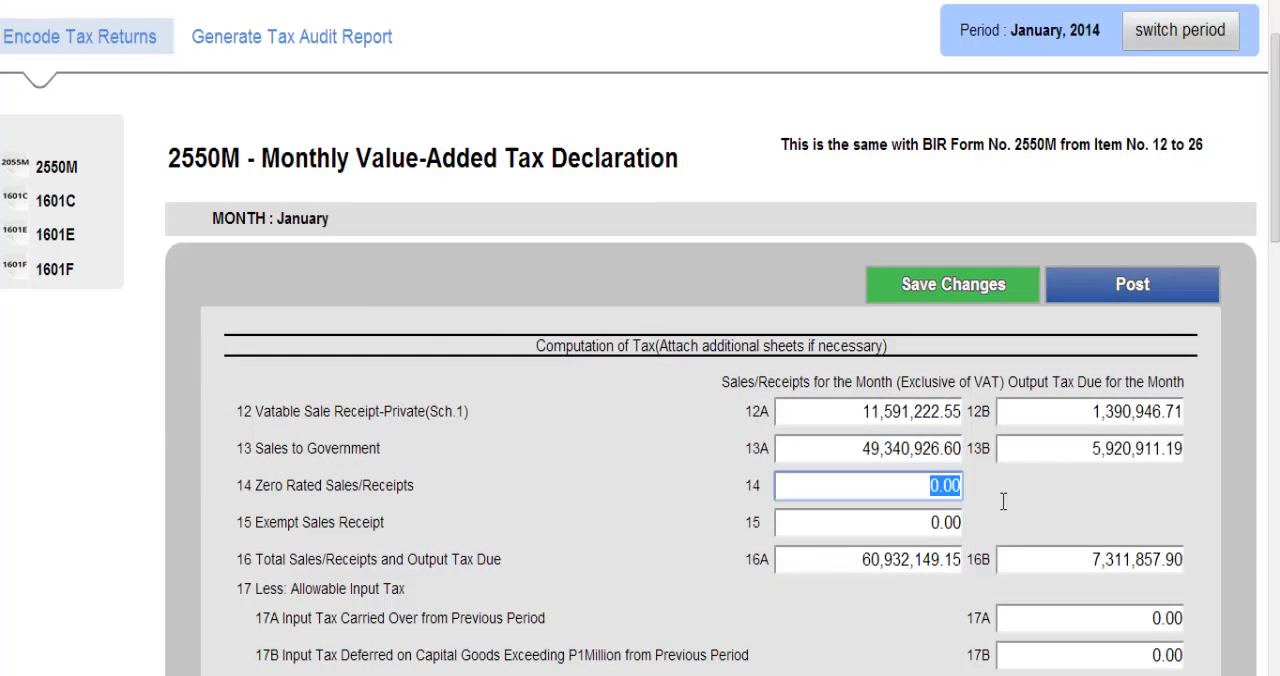
{"action": "type", "text": "15"}
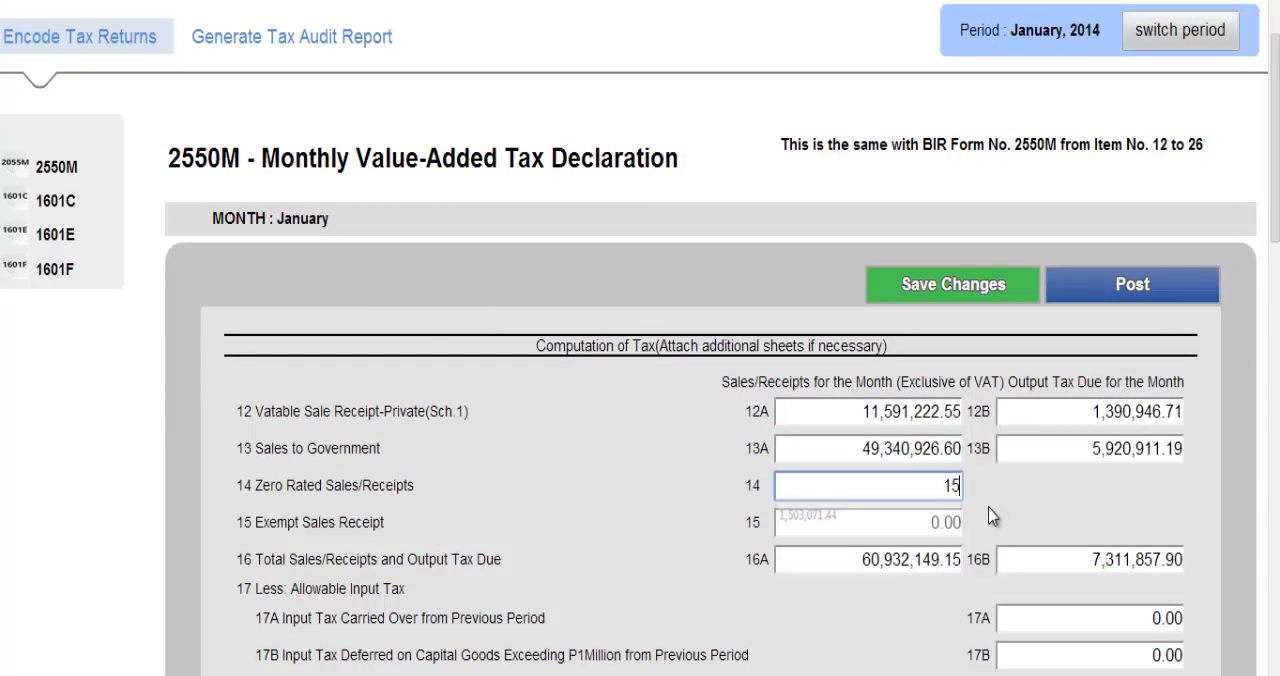
{"action": "type", "text": "03071.44"}
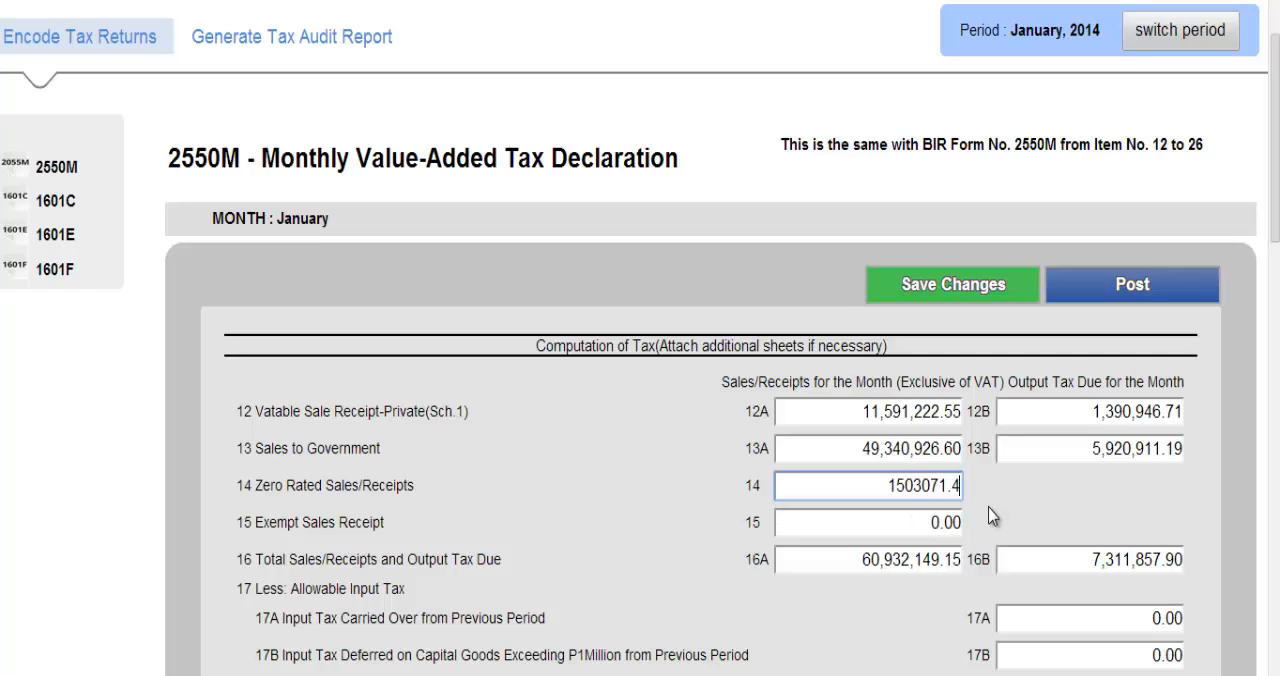
{"action": "left_click", "coordinate": [923, 517]}
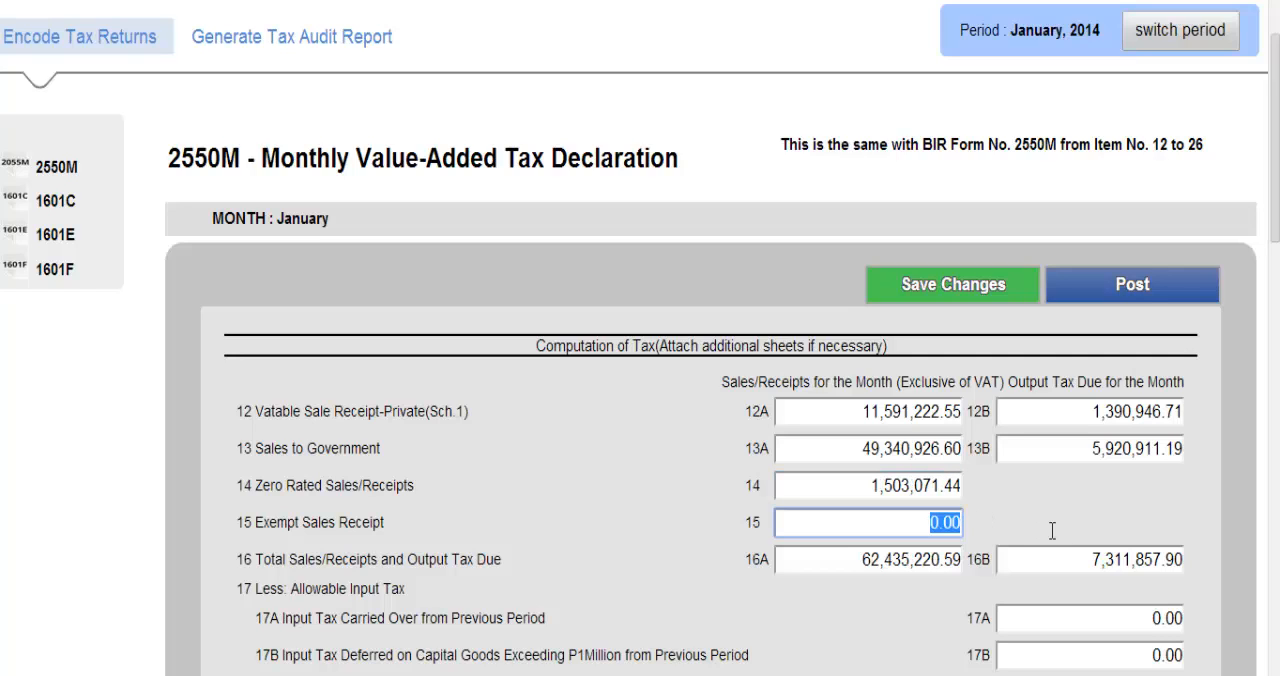
{"action": "type", "text": "44"}
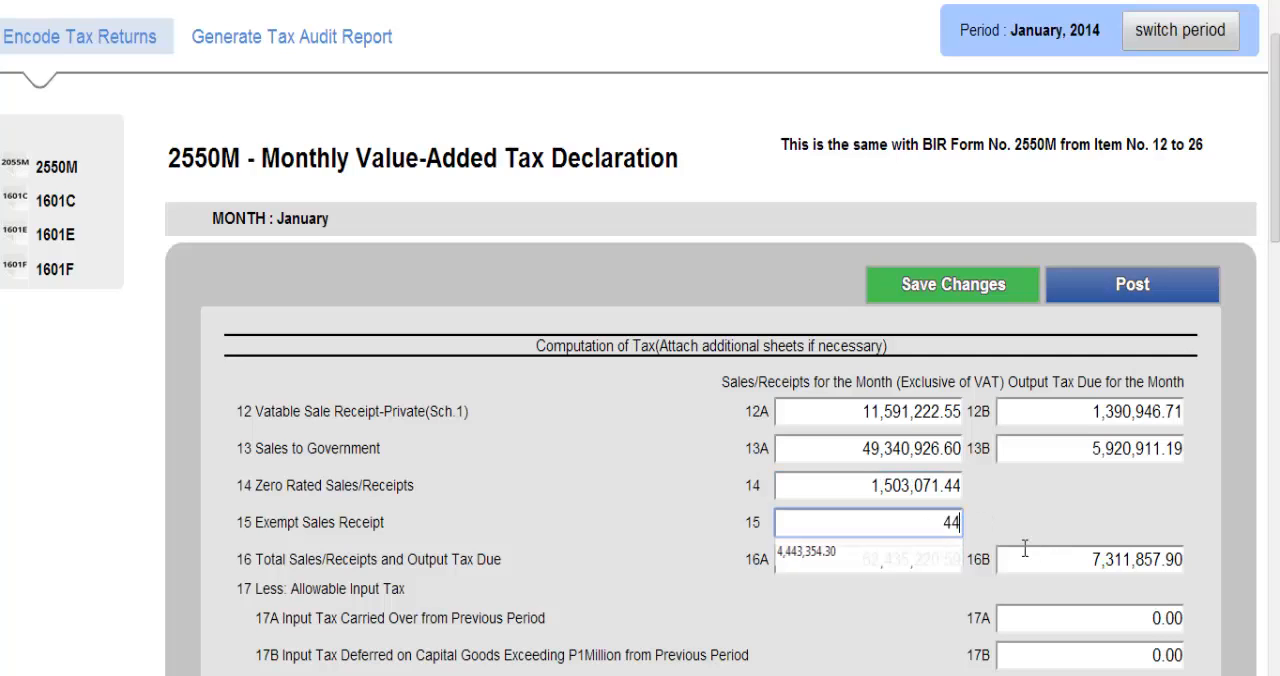
{"action": "type", "text": "4335"}
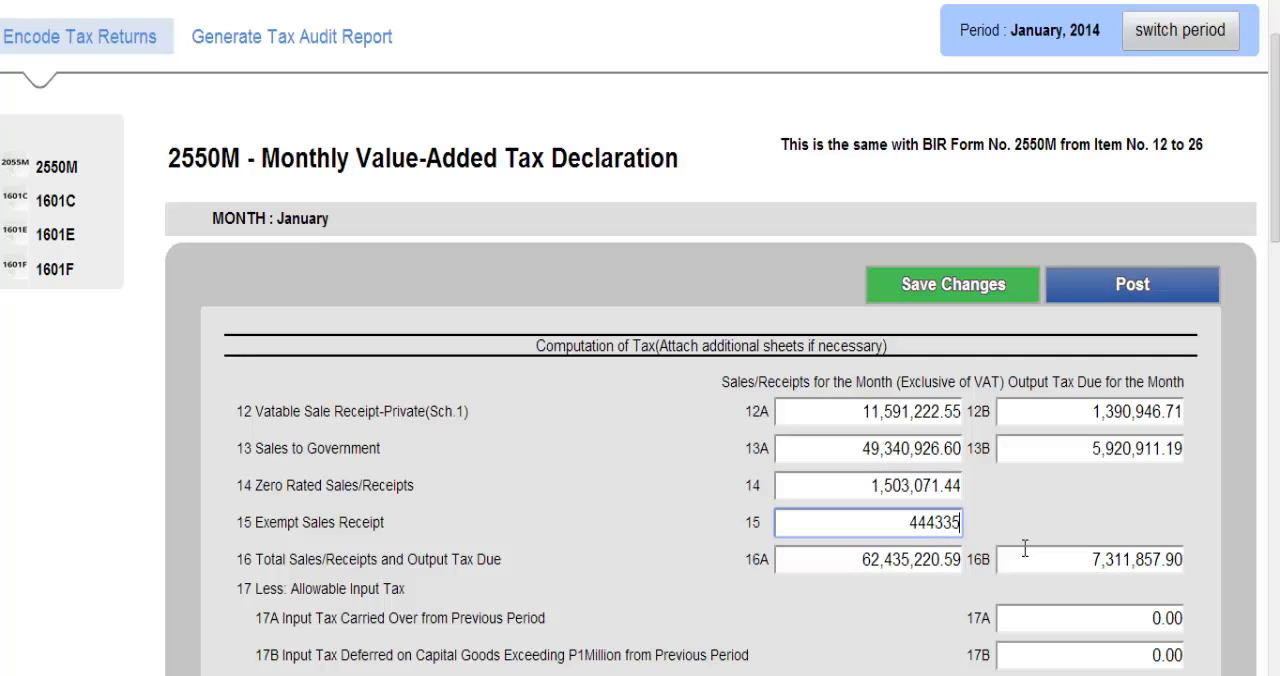
{"action": "type", "text": "4.30"}
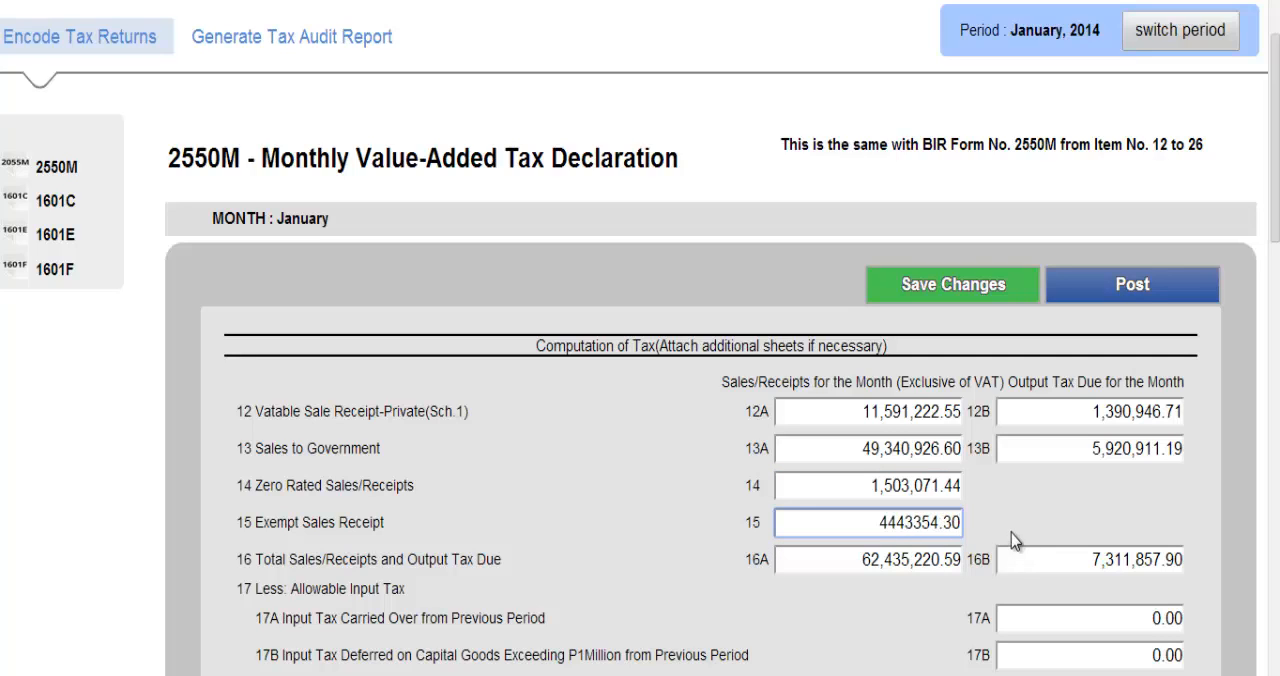
{"action": "left_click", "coordinate": [1015, 517]}
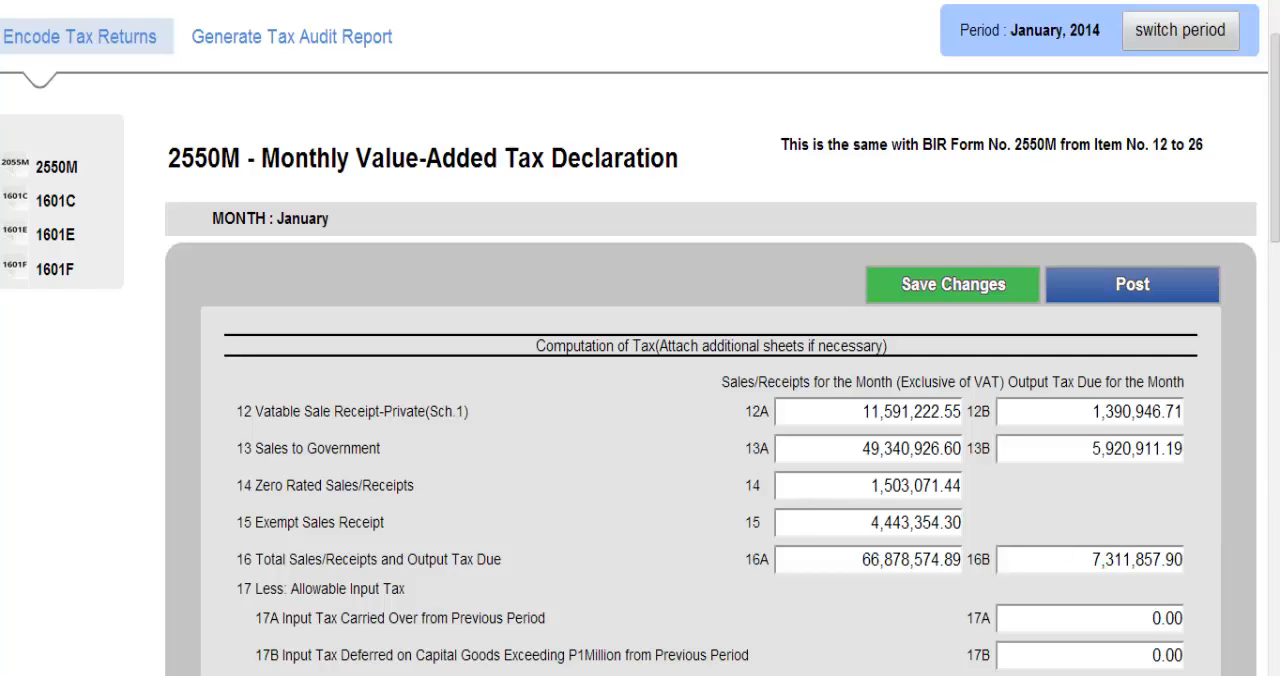
Enter -3797008.16 in item 20B as the input tax on sales to government closed to expense
{"action": "left_click_drag", "start_coordinate": [1277, 190], "coordinate": [1277, 478]}
{"action": "left_click", "coordinate": [1108, 340]}
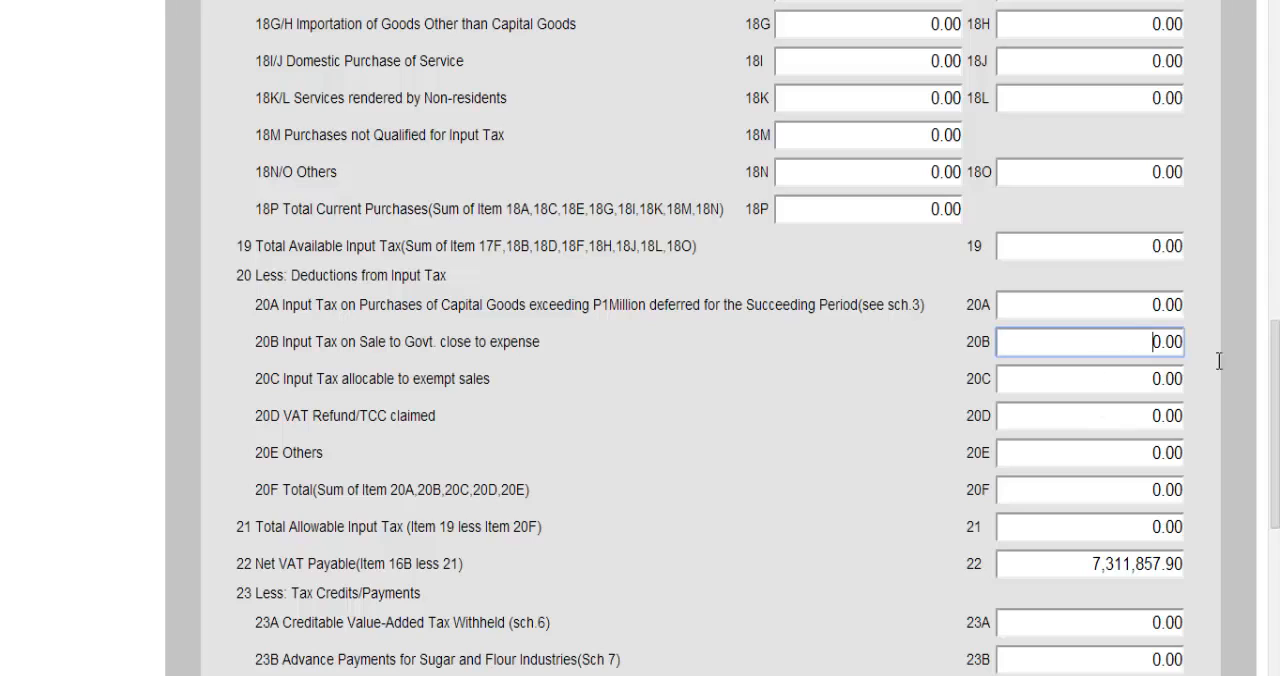
{"action": "key", "text": "BackSpace"}
{"action": "type", "text": "-3797008.16"}
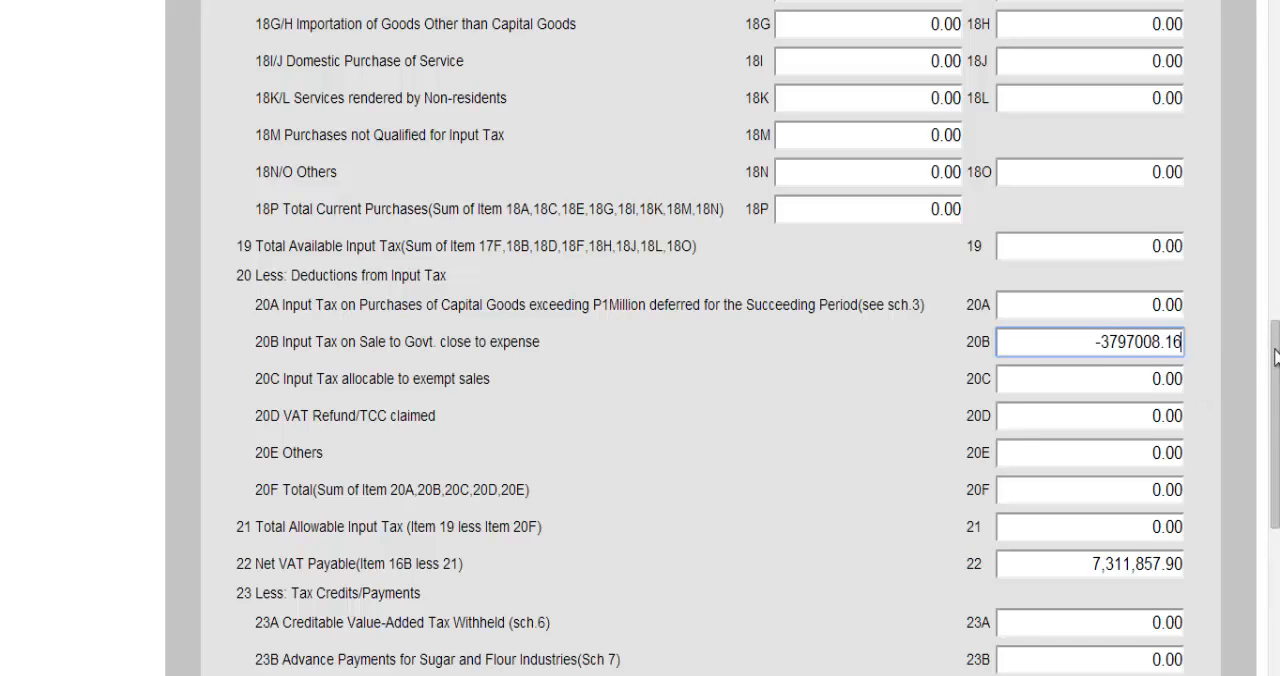
Enter 2262496.56 in item 23C as VAT withheld on sales to government, and post the 2550M return
{"action": "left_click_drag", "start_coordinate": [1276, 349], "coordinate": [1256, 440]}
{"action": "left_click", "coordinate": [1138, 382]}
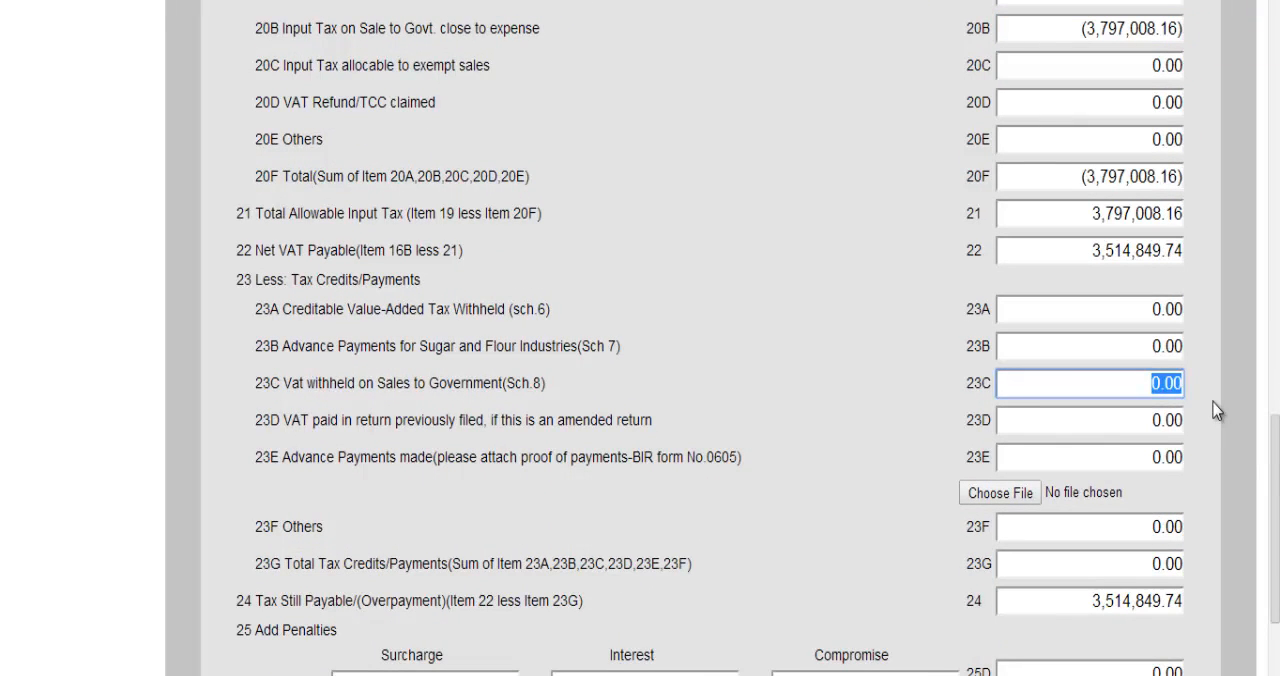
{"action": "type", "text": "2262496."}
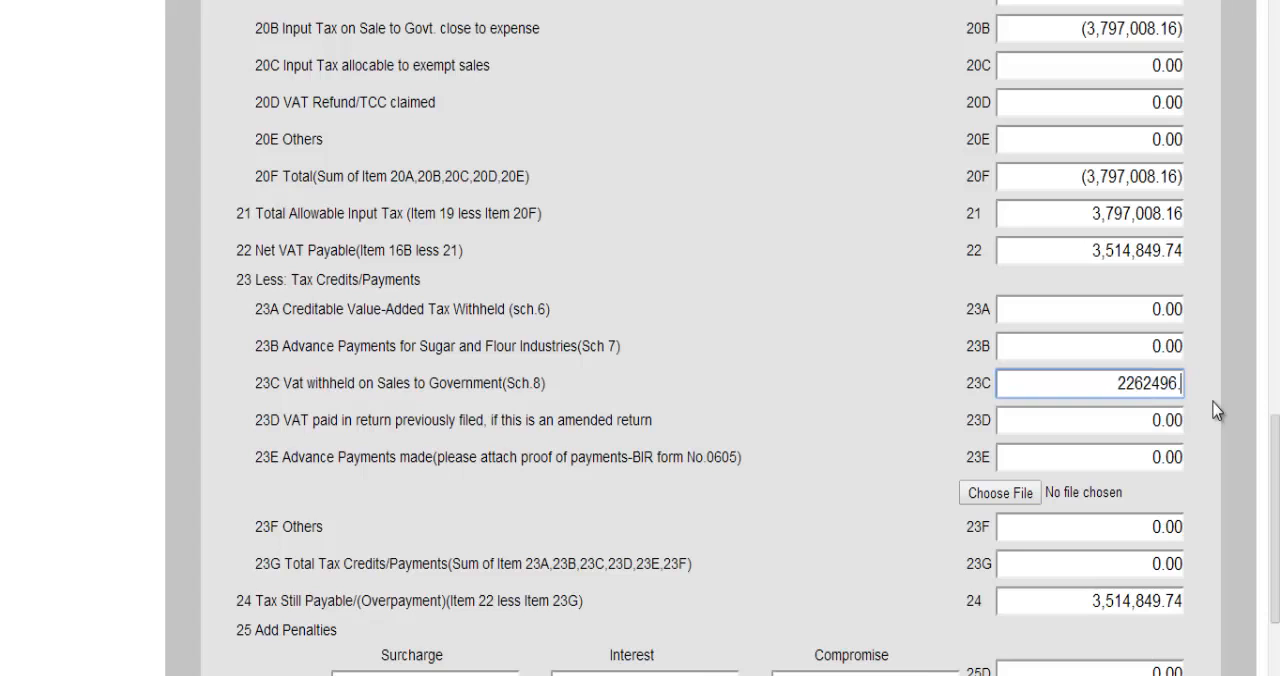
{"action": "scroll", "coordinate": [1216, 411], "scroll_direction": "down", "scroll_amount": 2}
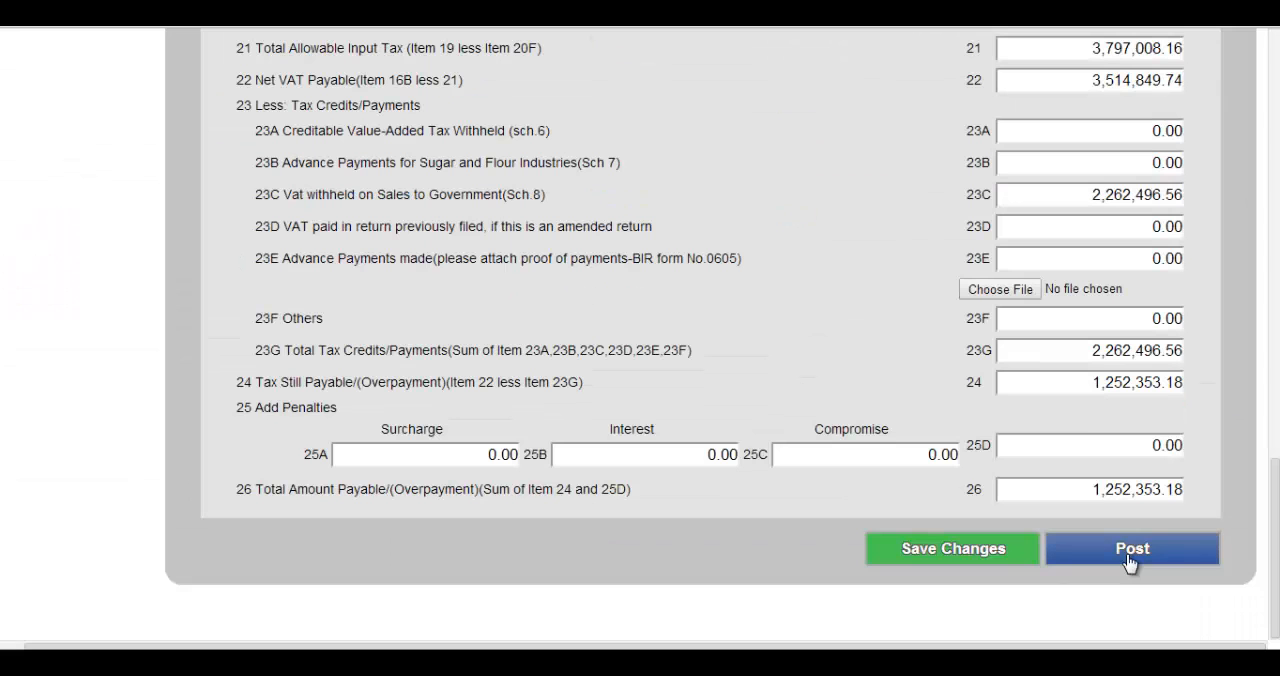
{"action": "left_click", "coordinate": [760, 350]}
{"action": "left_click", "coordinate": [679, 141]}
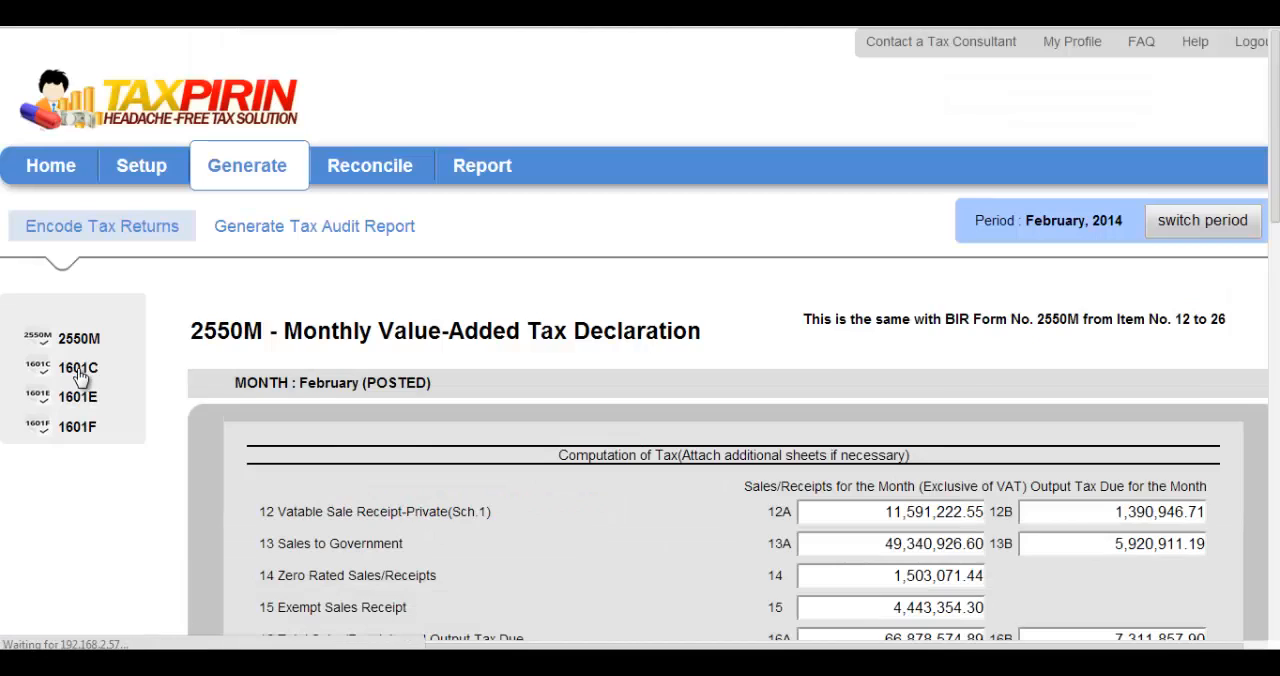
View the 1601E and 1601F returns, and generate the tax compliance report for February 2014
{"action": "left_click", "coordinate": [79, 398]}
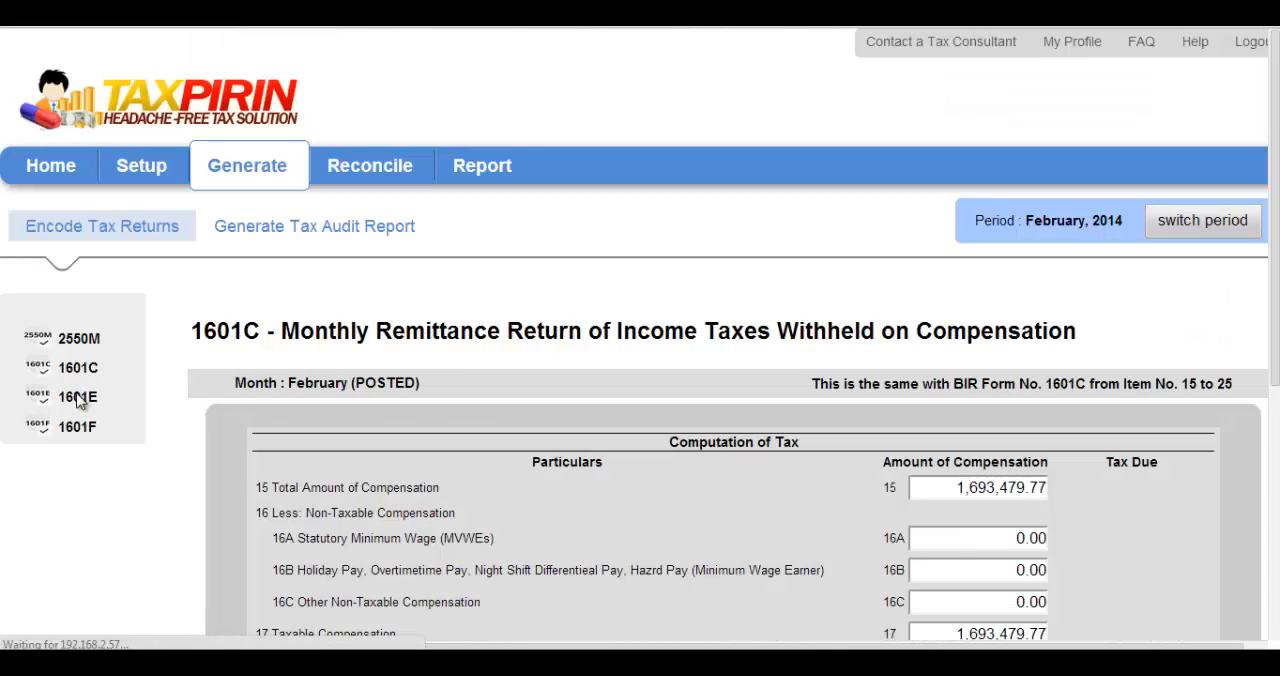
{"action": "left_click", "coordinate": [78, 429]}
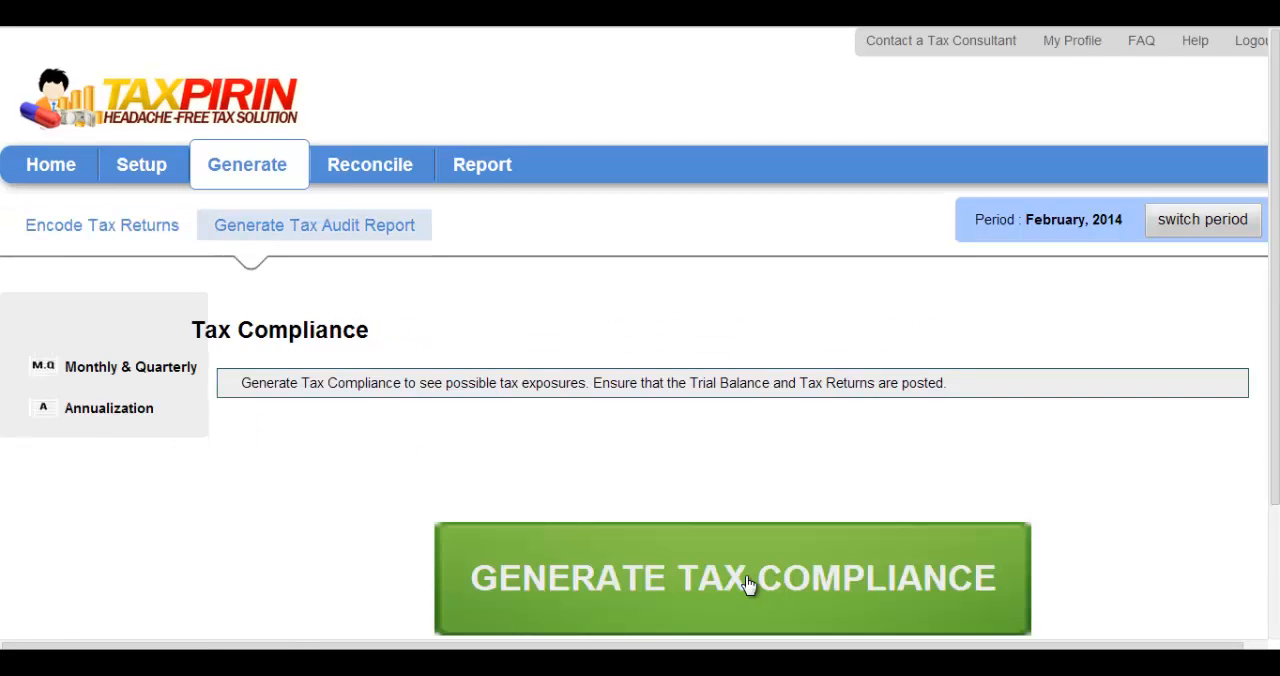
{"action": "left_click", "coordinate": [749, 585]}
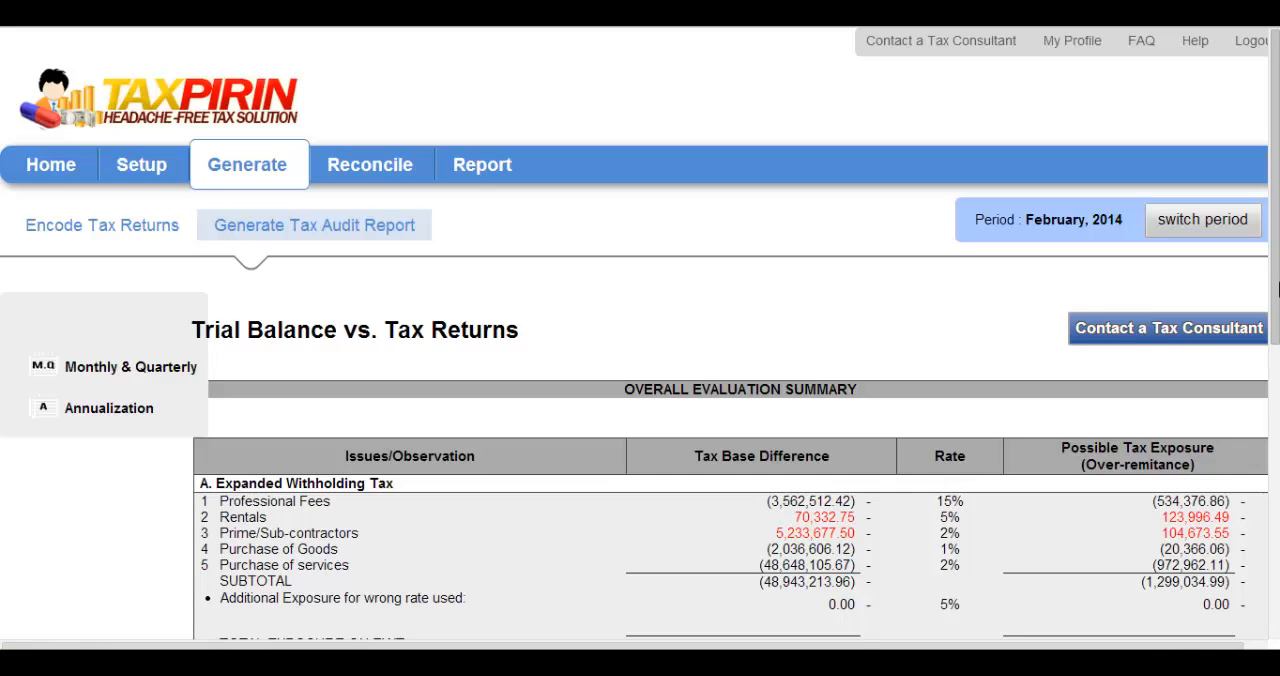
Examine the Overall Evaluation Summary and the declaration notes on its tax base differences for rentals and purchase of goods
{"action": "left_click_drag", "start_coordinate": [1278, 289], "coordinate": [1278, 460]}
{"action": "scroll", "coordinate": [640, 333], "scroll_direction": "down", "scroll_amount": 1}
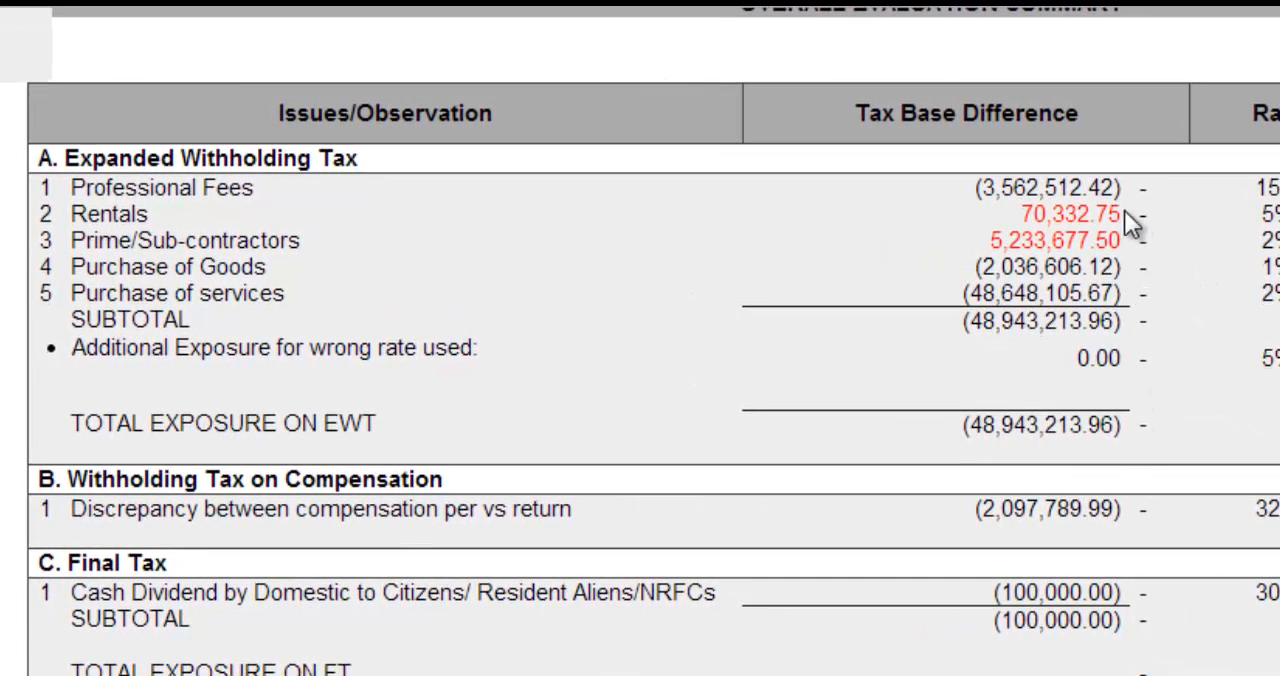
{"action": "mouse_move", "coordinate": [1117, 214]}
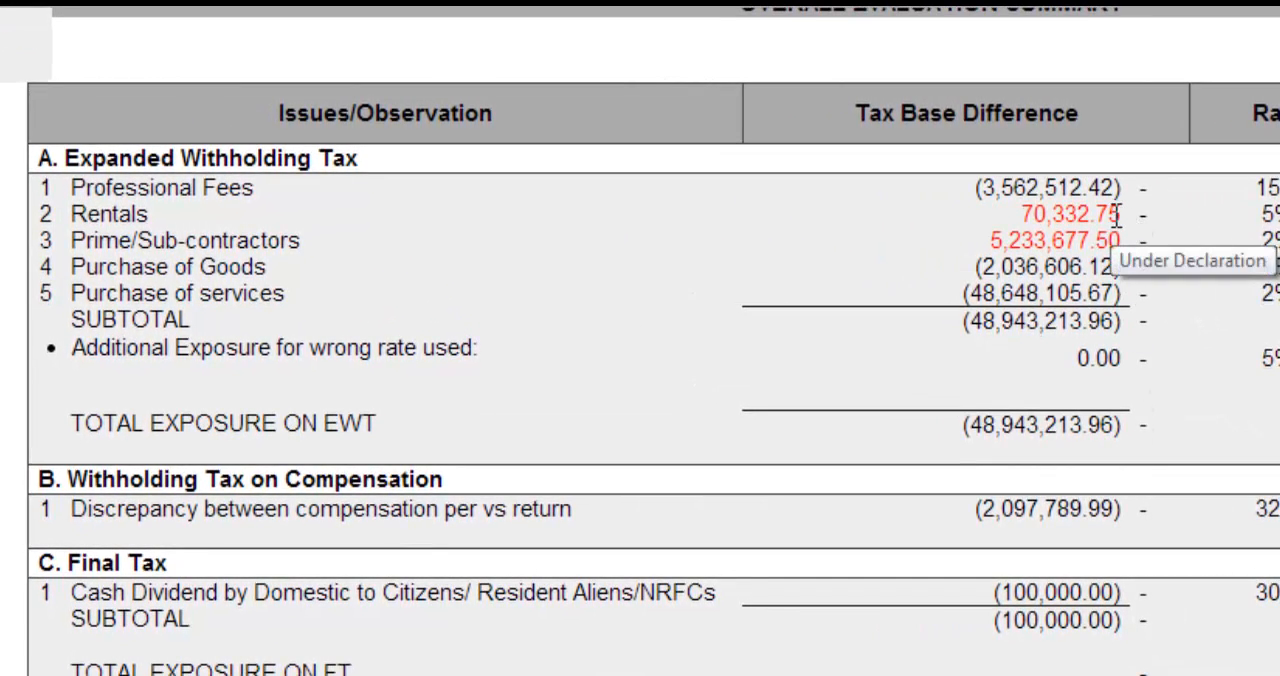
{"action": "mouse_move", "coordinate": [1116, 266]}
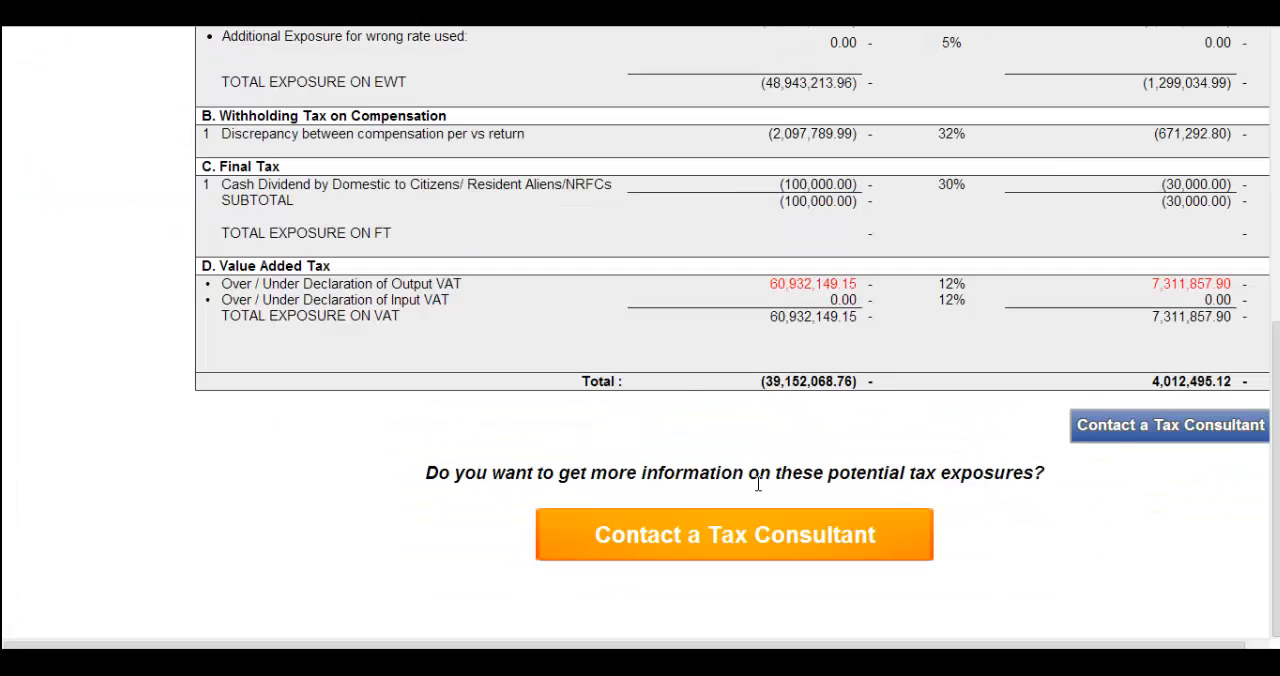
Open the Reconciliation page and start an adjustment for the withholding tax discrepancy between compensation per books and per return
{"action": "left_click_drag", "start_coordinate": [1277, 490], "coordinate": [1277, 194]}
{"action": "left_click", "coordinate": [364, 174]}
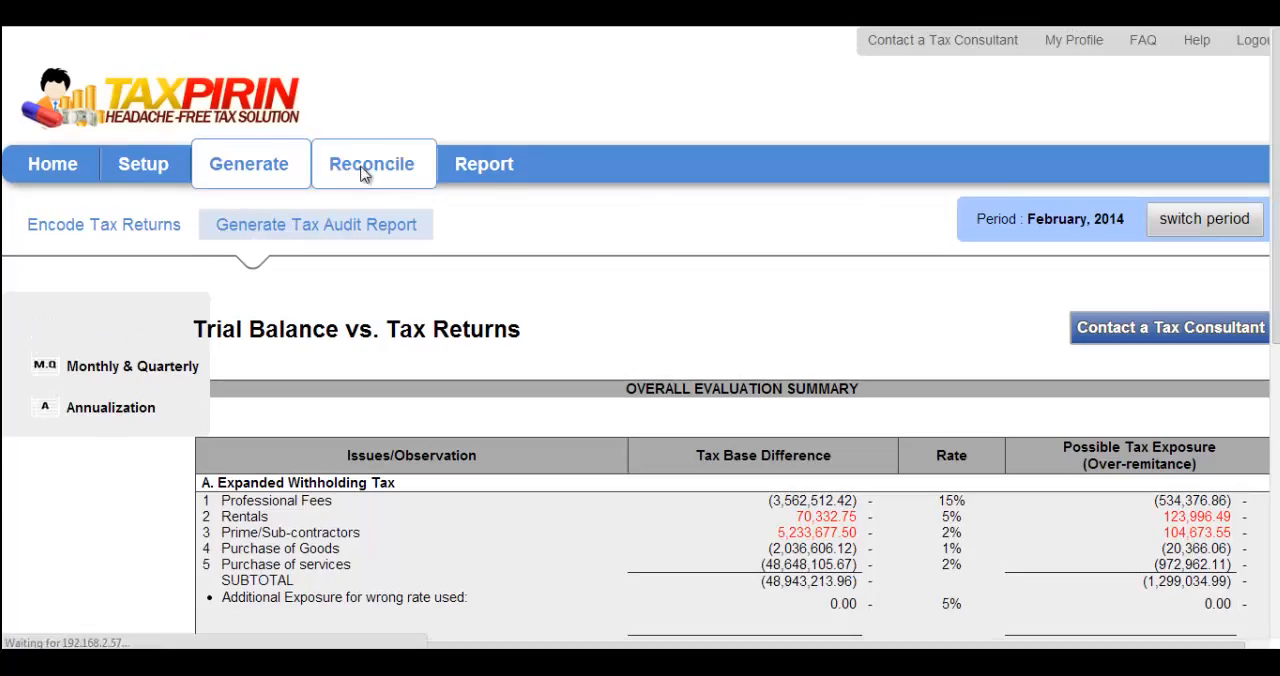
{"action": "left_click", "coordinate": [590, 556]}
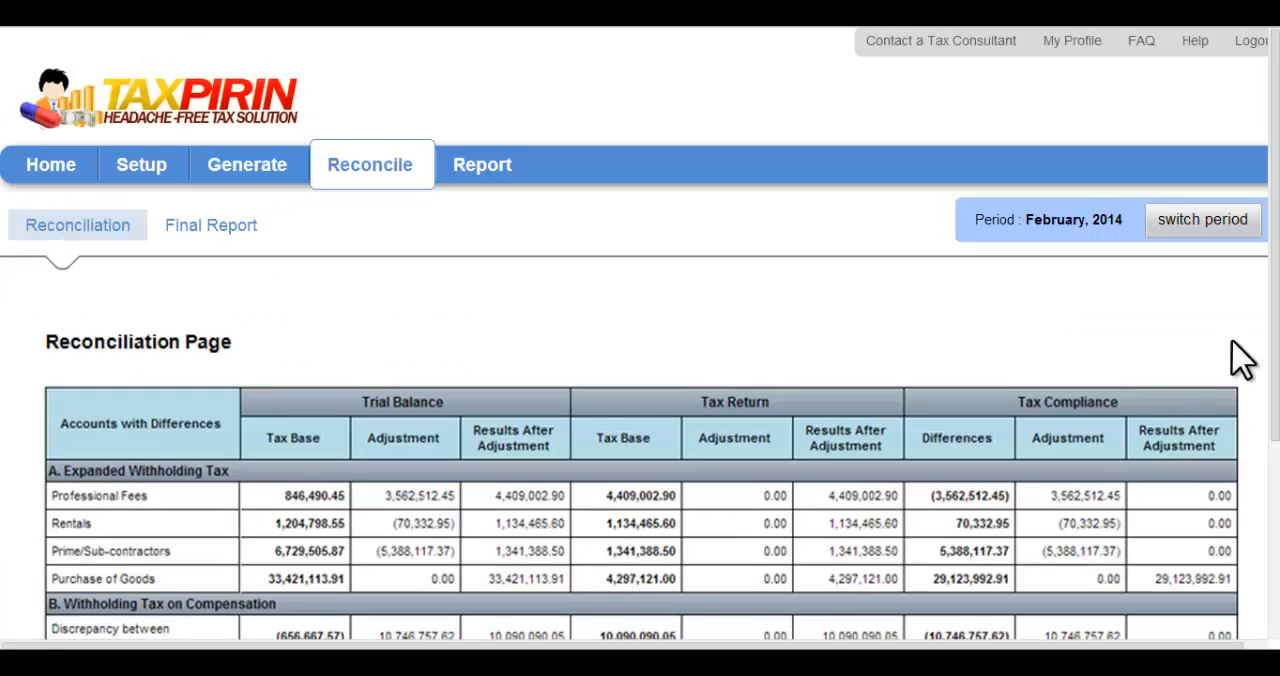
{"action": "left_click_drag", "start_coordinate": [1277, 301], "coordinate": [1278, 478]}
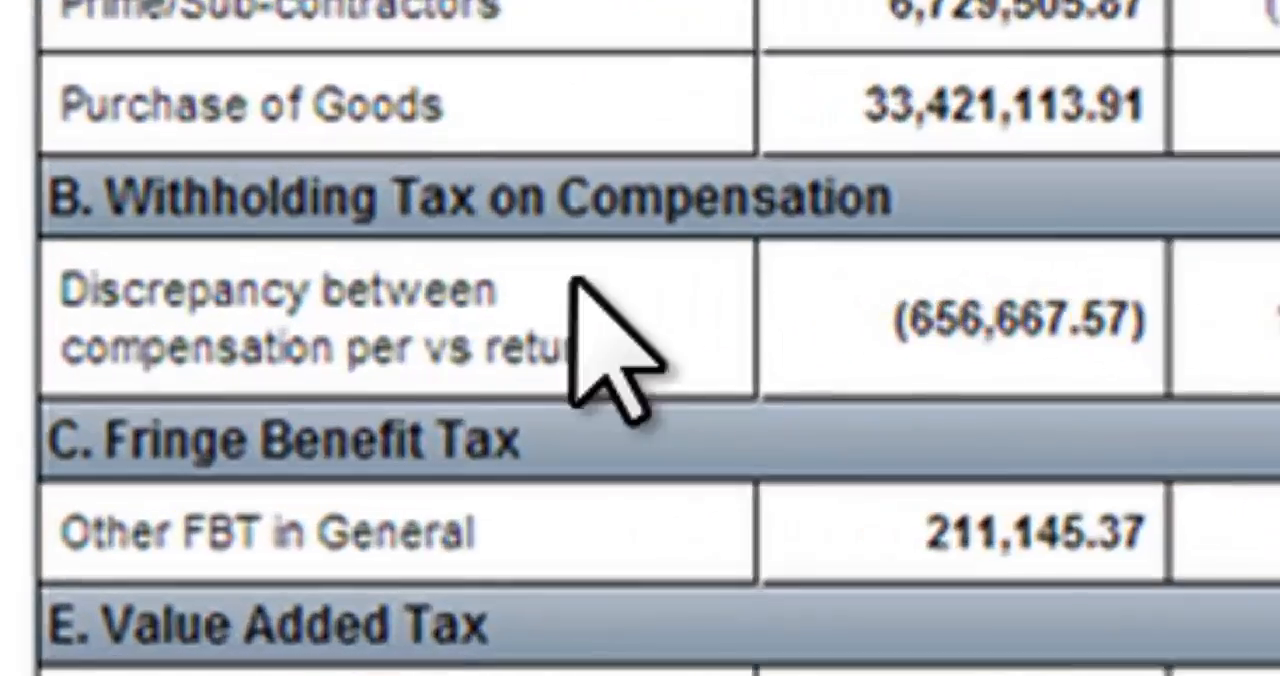
{"action": "left_click", "coordinate": [191, 368]}
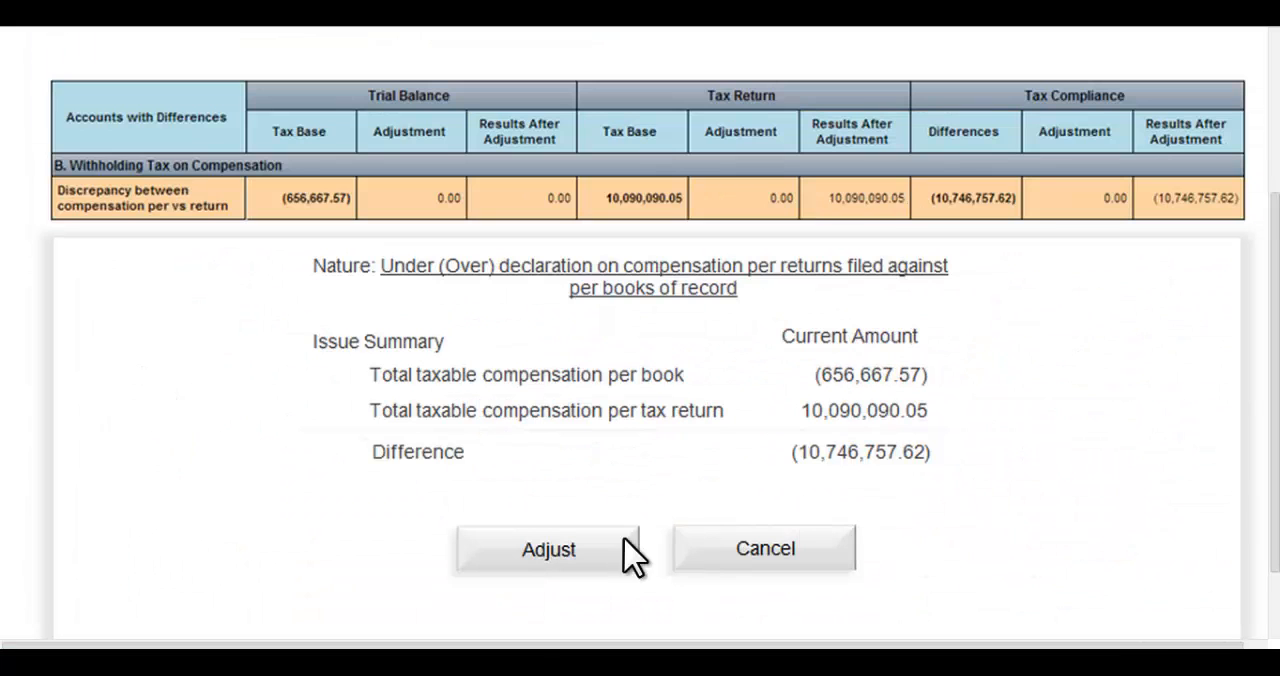
{"action": "left_click", "coordinate": [548, 550]}
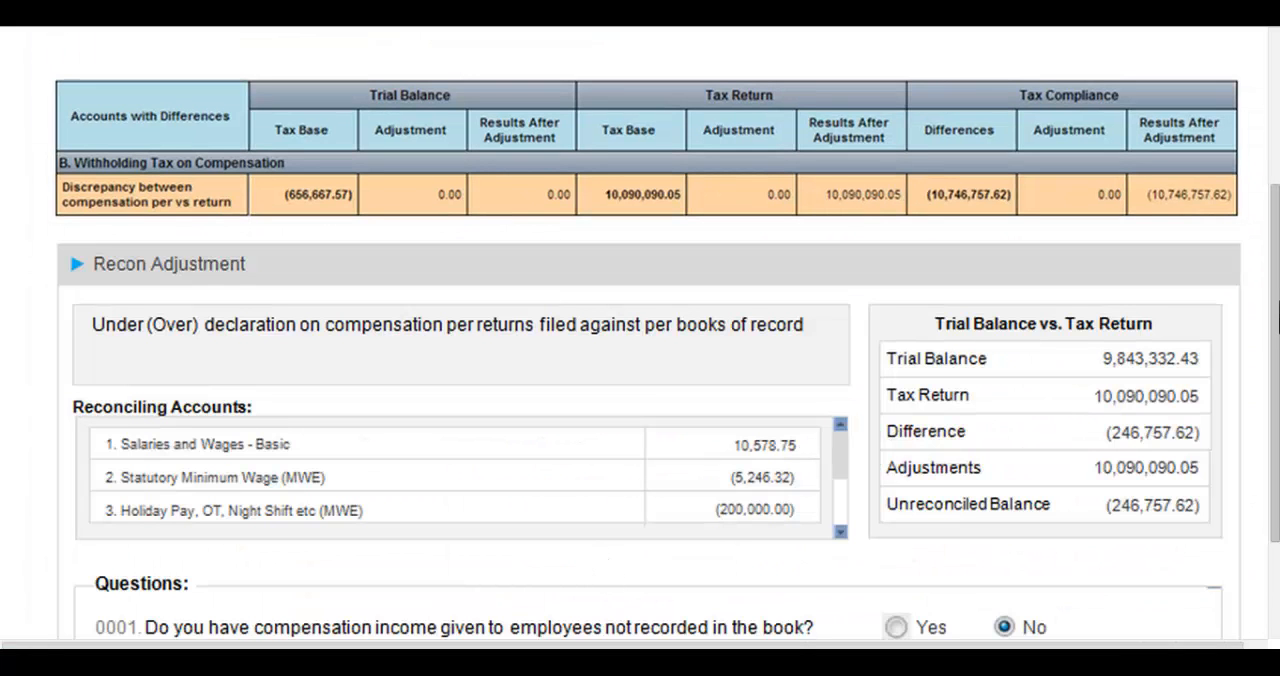
Answer Yes to question 0001 with 10,500,000.00, debiting Salaries and Wages - Basic and crediting accounts 421400, 551100, 230223 and 250200
{"action": "scroll", "coordinate": [640, 350], "scroll_direction": "down", "scroll_amount": 3}
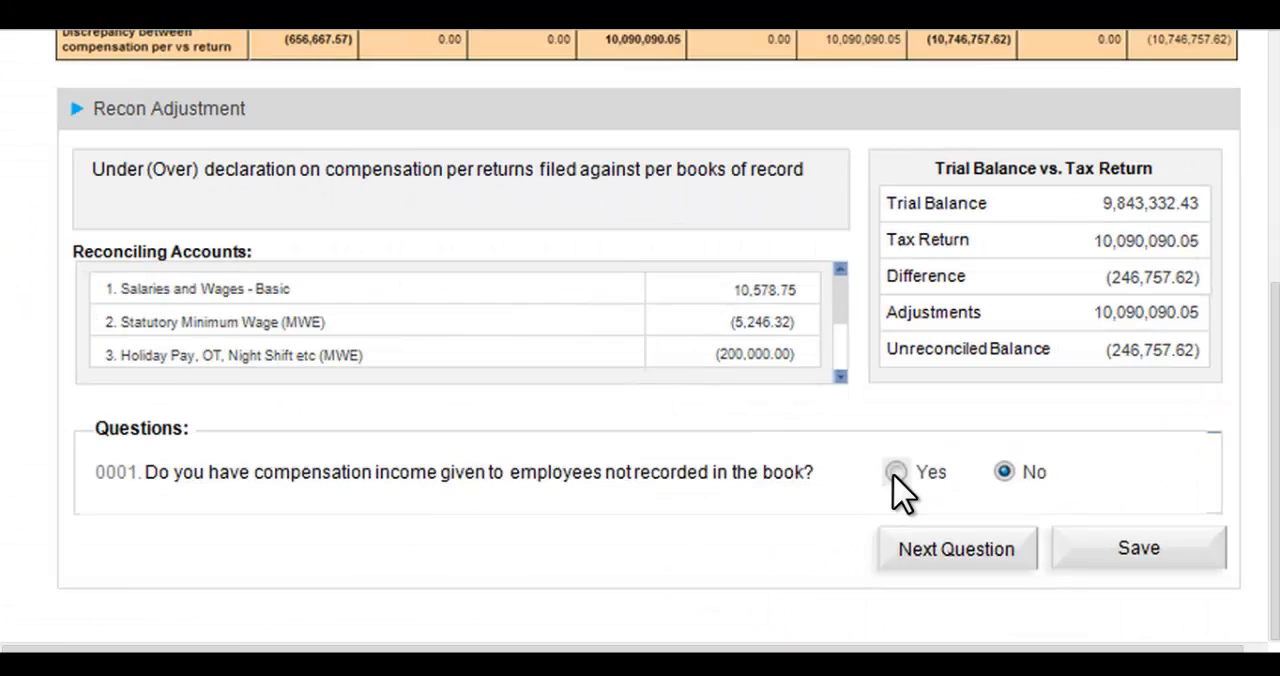
{"action": "left_click", "coordinate": [703, 575]}
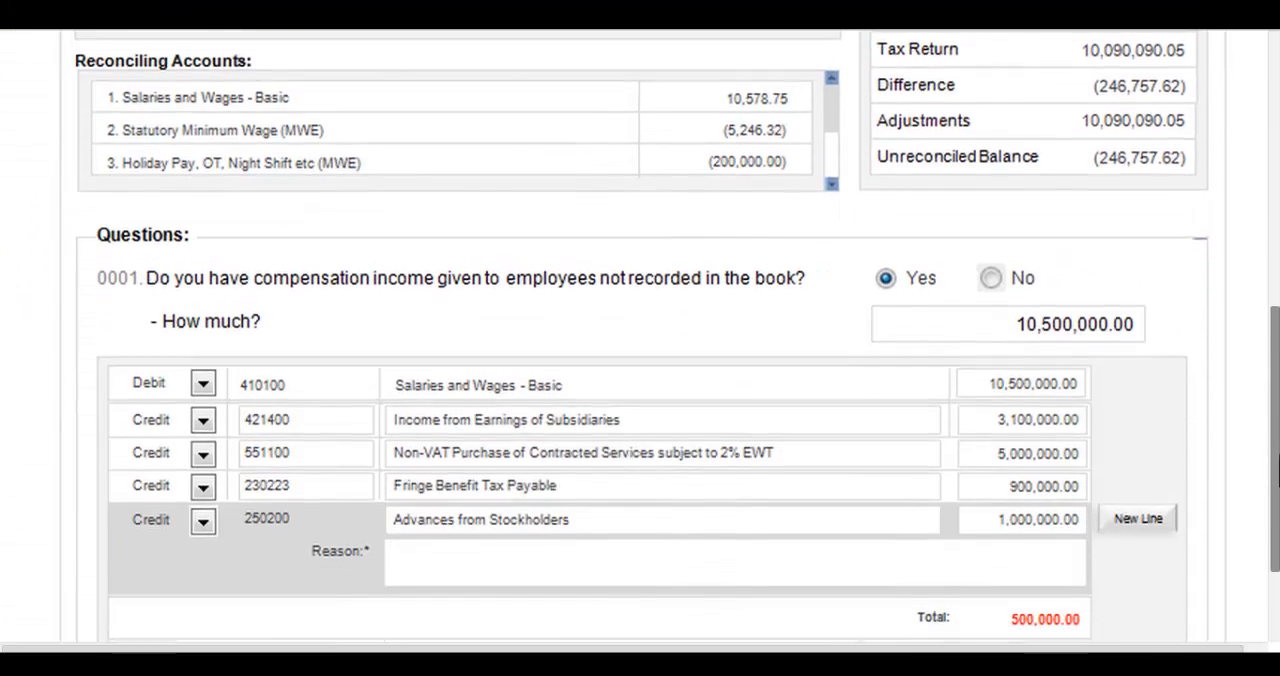
{"action": "left_click_drag", "start_coordinate": [1276, 460], "coordinate": [1277, 545]}
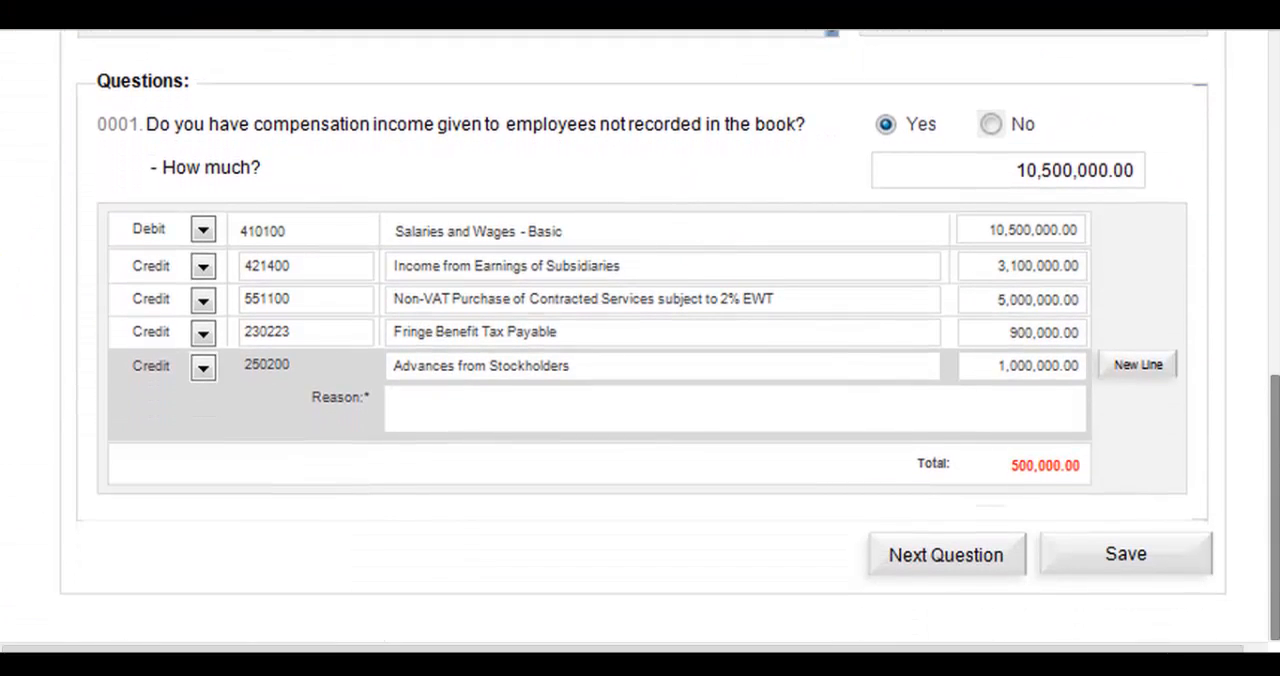
Proceed to question 0002 on compensation not declared in the tax return and answer Yes with 10,500,000.00
{"action": "left_click", "coordinate": [966, 566]}
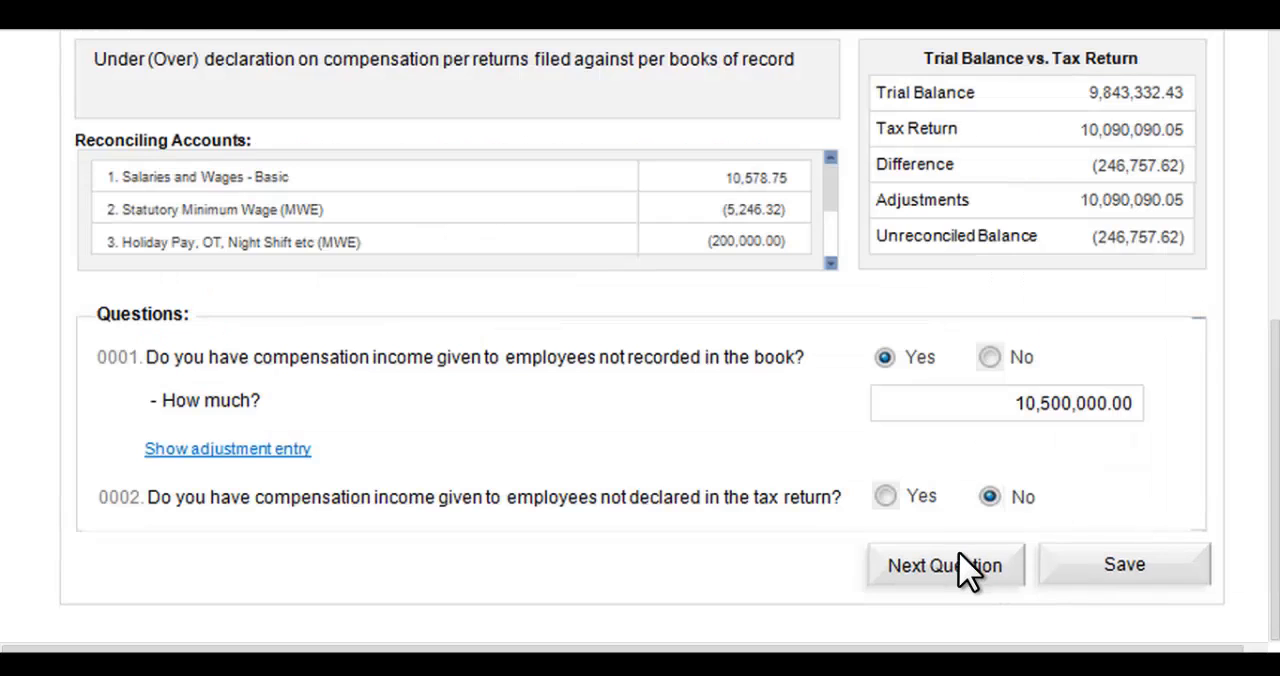
{"action": "left_click", "coordinate": [886, 497]}
{"action": "left_click_drag", "start_coordinate": [1276, 458], "coordinate": [1277, 558]}
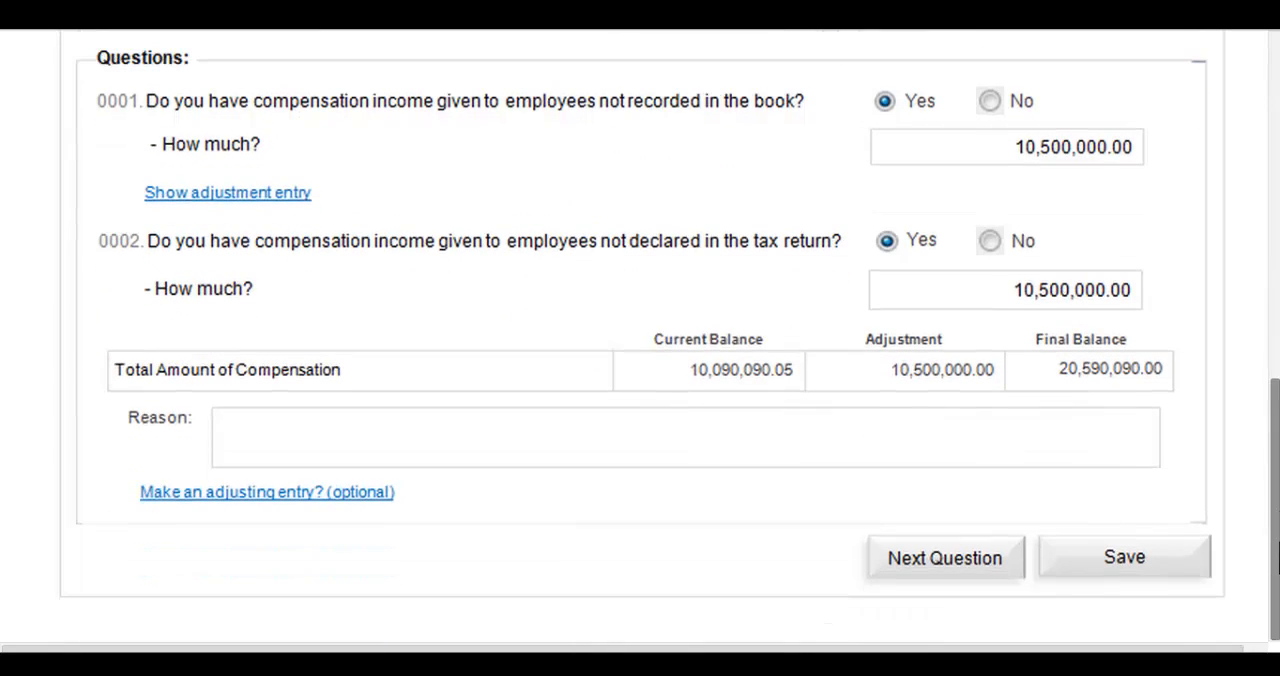
Proceed to question 0003, answer Yes to other adjustments, and adjust the trial balance for Salaries and Wages - Basic by 15,034.00
{"action": "left_click", "coordinate": [948, 562]}
{"action": "left_click", "coordinate": [887, 480]}
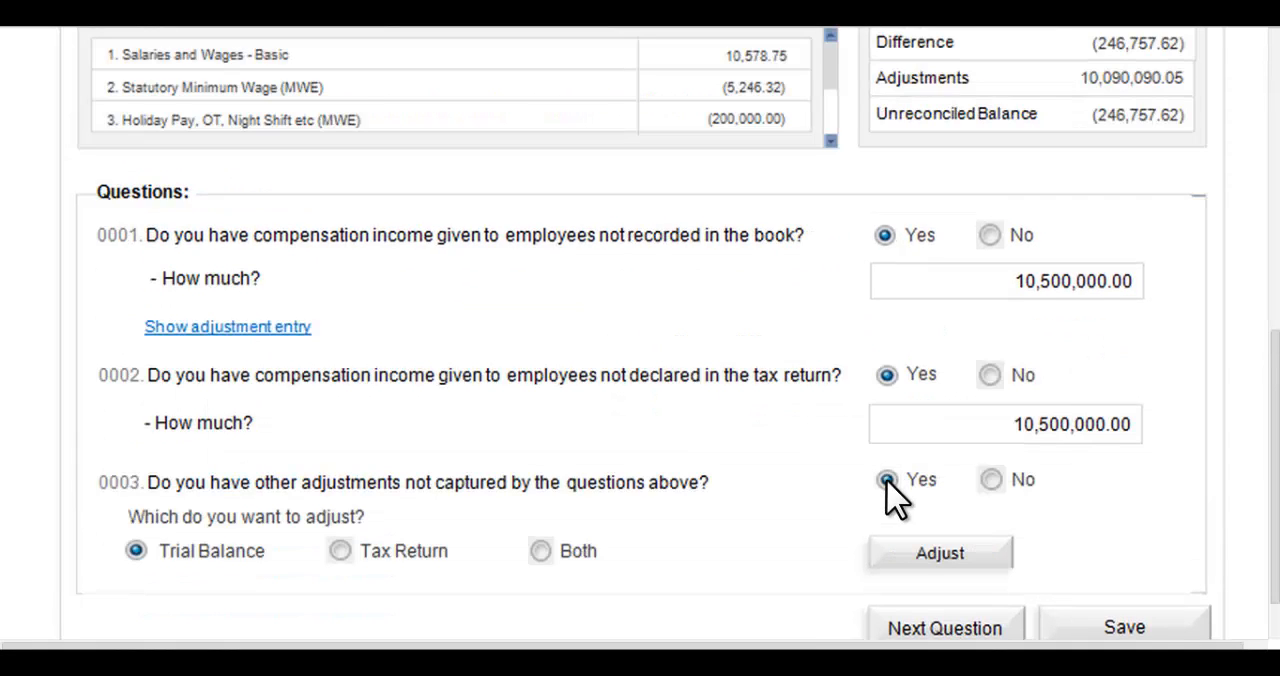
{"action": "left_click", "coordinate": [936, 558]}
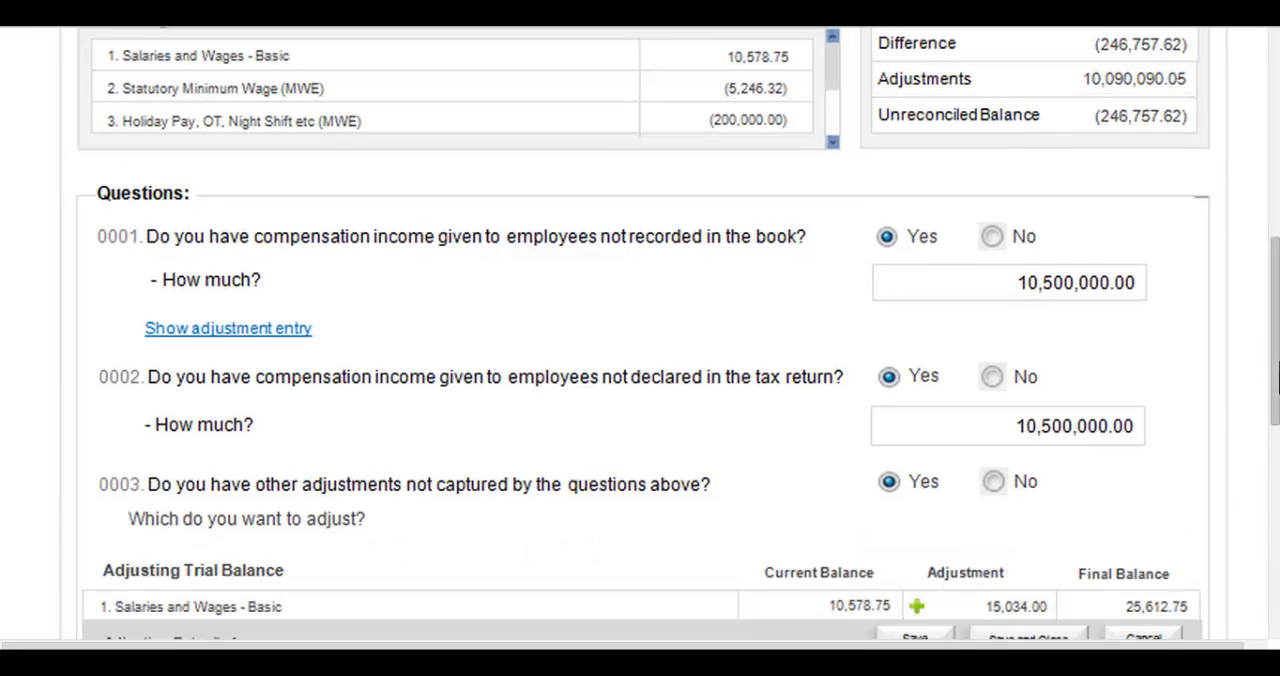
Continue past the trial balance adjusting entries to the January 2014 adjusting entries for the BIR form items, keeping question 0003 at Yes
{"action": "left_click_drag", "start_coordinate": [1276, 378], "coordinate": [1276, 578]}
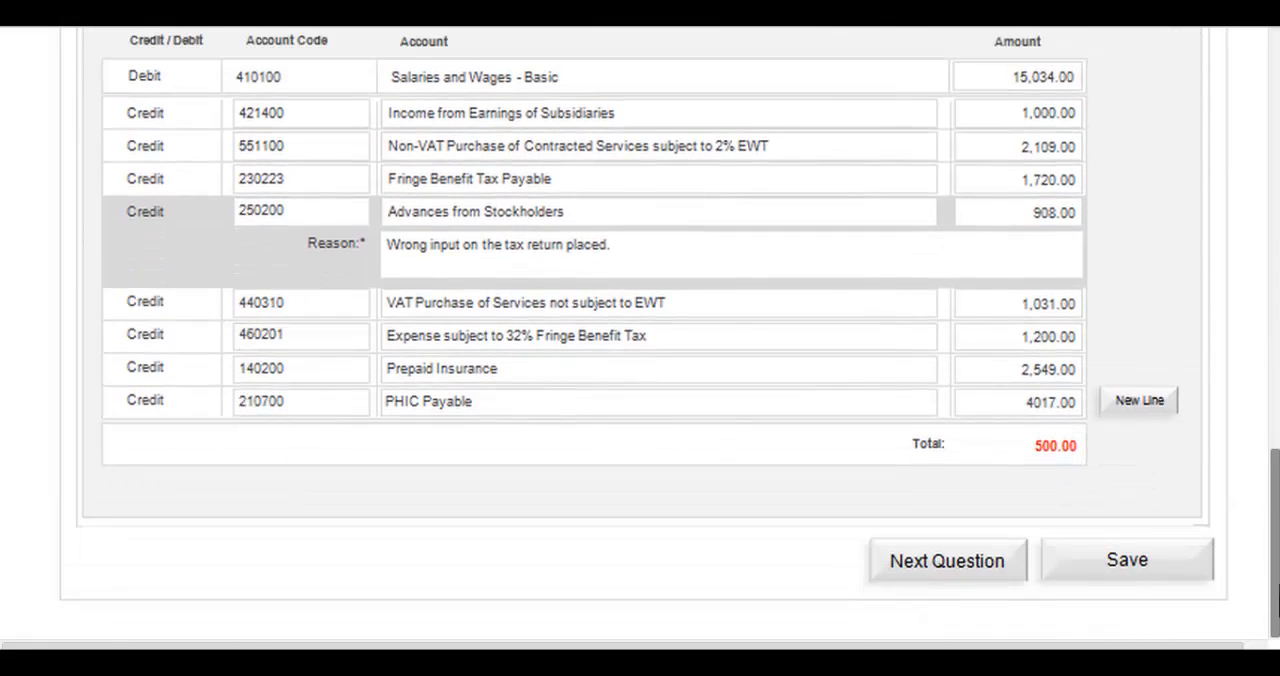
{"action": "left_click", "coordinate": [990, 561]}
{"action": "left_click", "coordinate": [898, 482]}
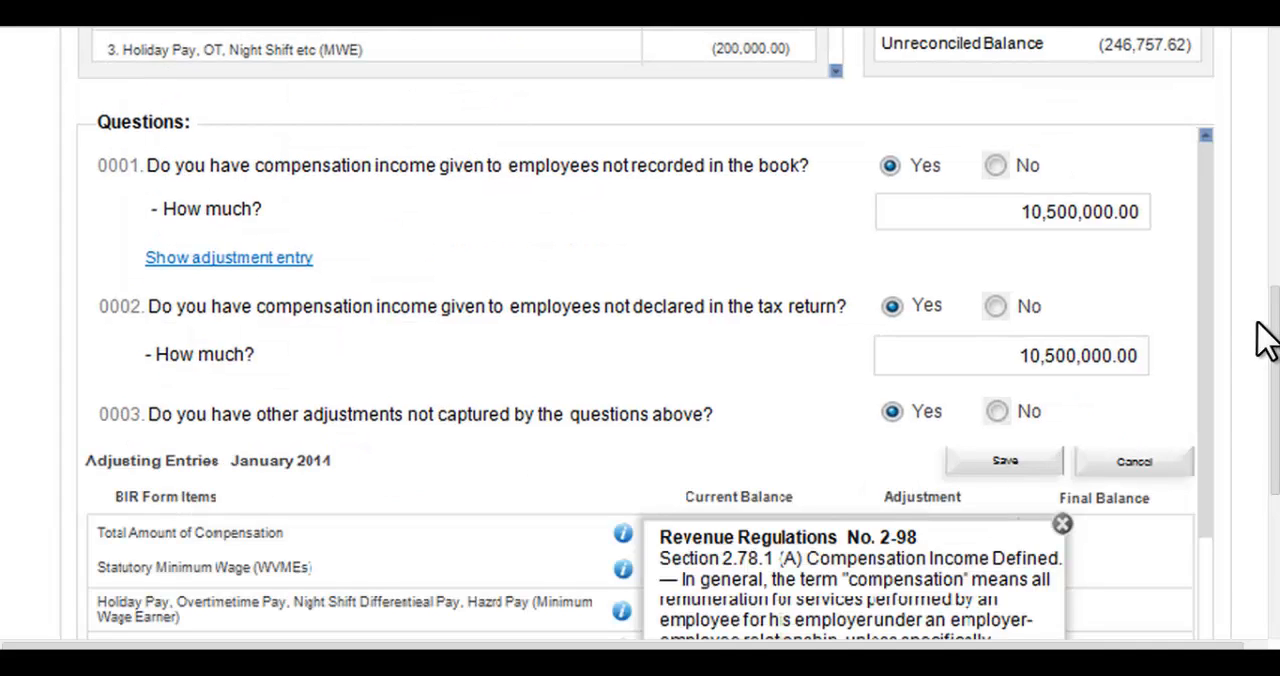
Continue past the BIR form adjusting entries to the Final Report and review its tax compliance results before and after reconciliation
{"action": "left_click_drag", "start_coordinate": [1275, 328], "coordinate": [1275, 472]}
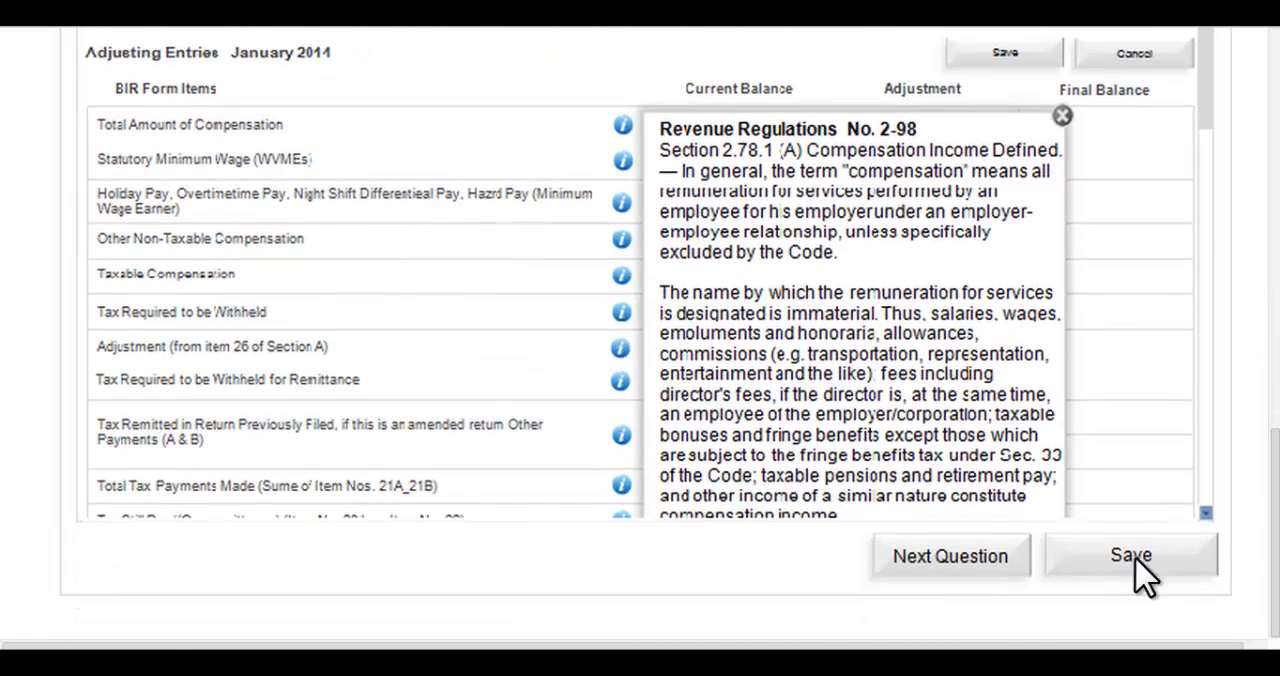
{"action": "left_click", "coordinate": [970, 558]}
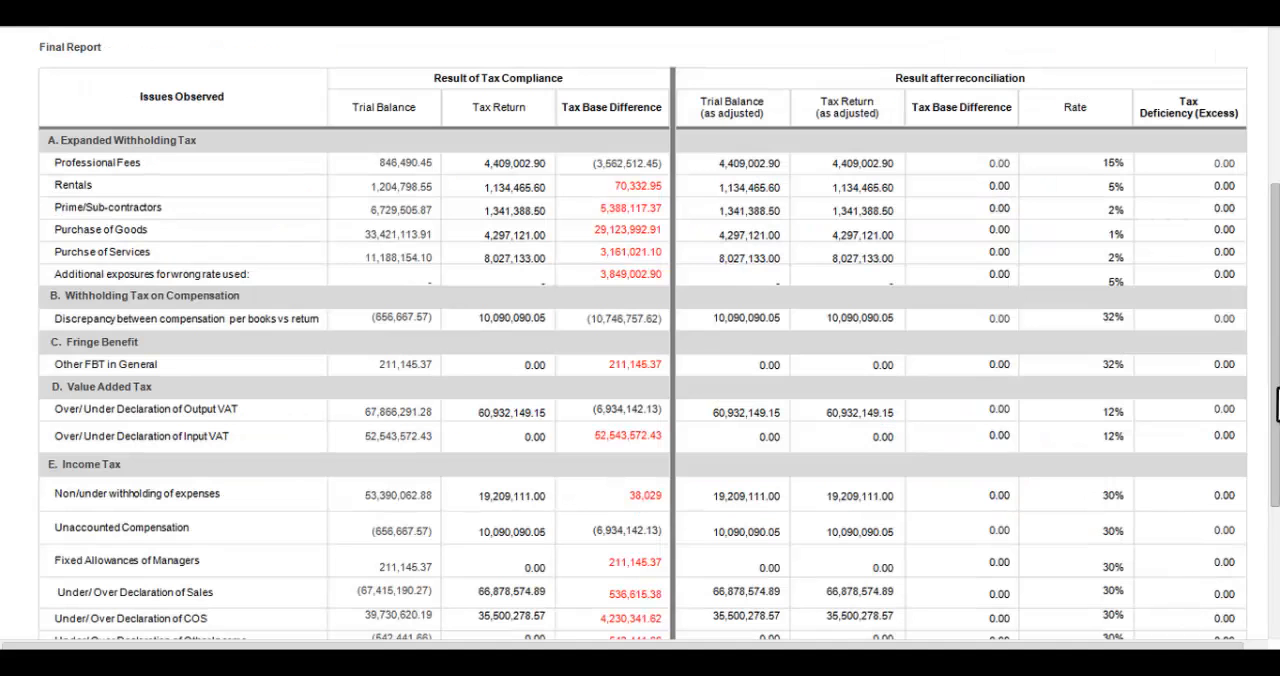
{"action": "scroll", "coordinate": [1275, 243], "scroll_direction": "down", "scroll_amount": 5}
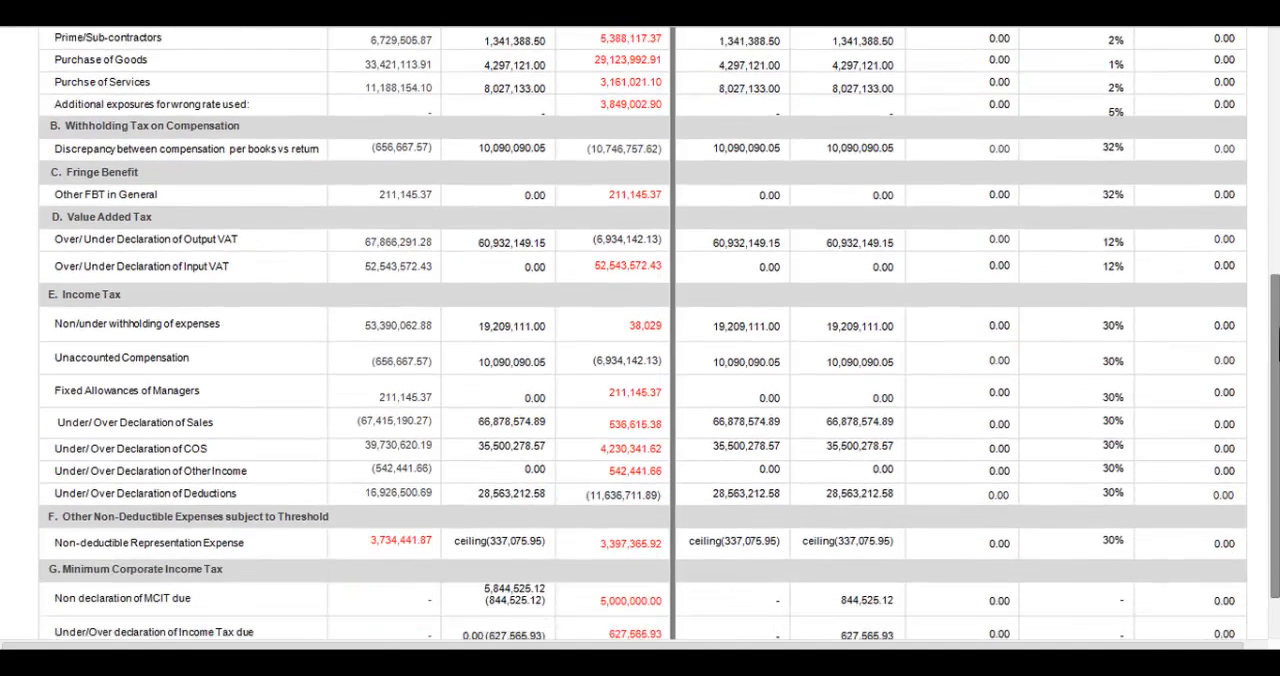